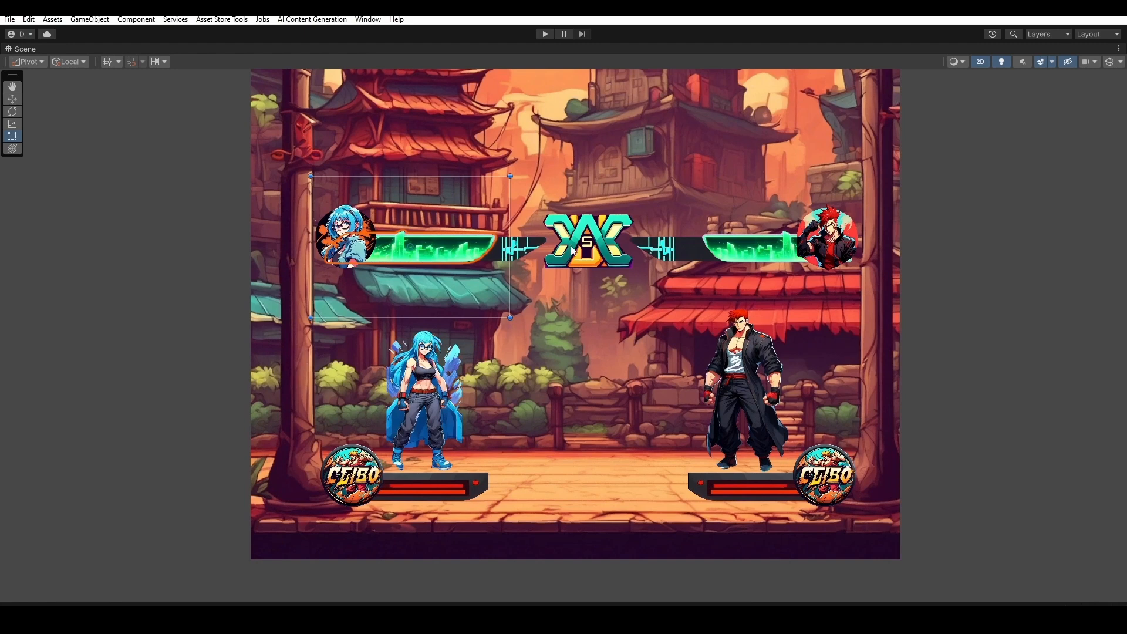
Select the finished fighting UI elements in the scene one by one to examine the portrait, emblem, bars and character.
left_click(817, 262)
left_click(822, 482)
left_click(759, 488)
left_click(435, 477)
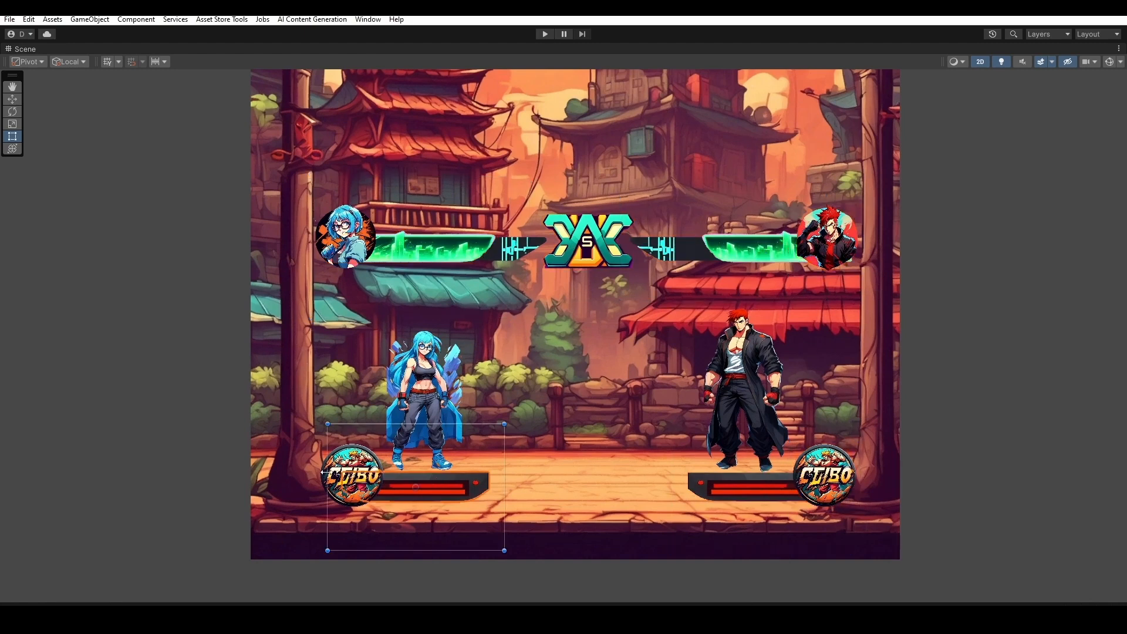
left_click(414, 385)
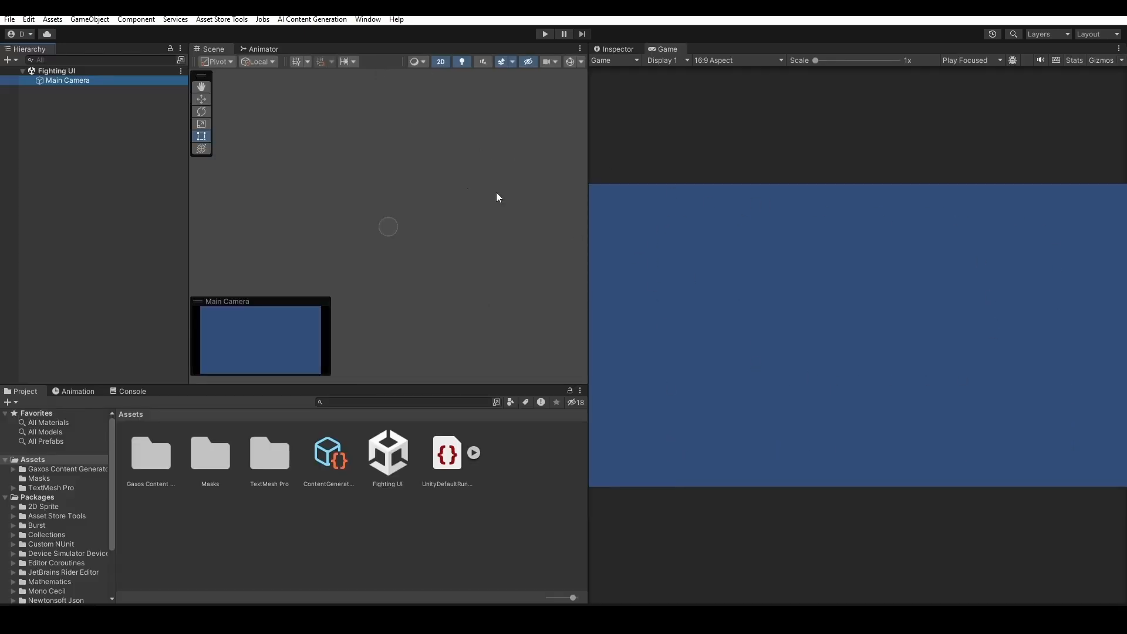
Open the AI Content Generation main window, dock it beside the Inspector, show the Stability AI generator and widen the area.
left_click(299, 21)
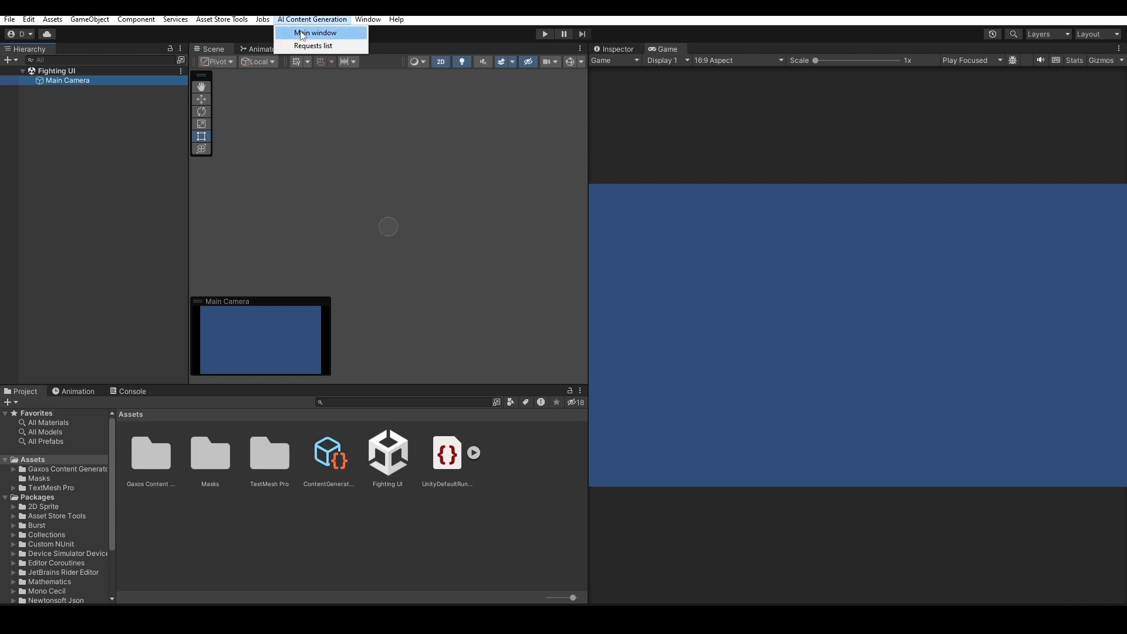
left_click(300, 32)
left_click_drag(564, 79, 653, 51)
left_click(670, 224)
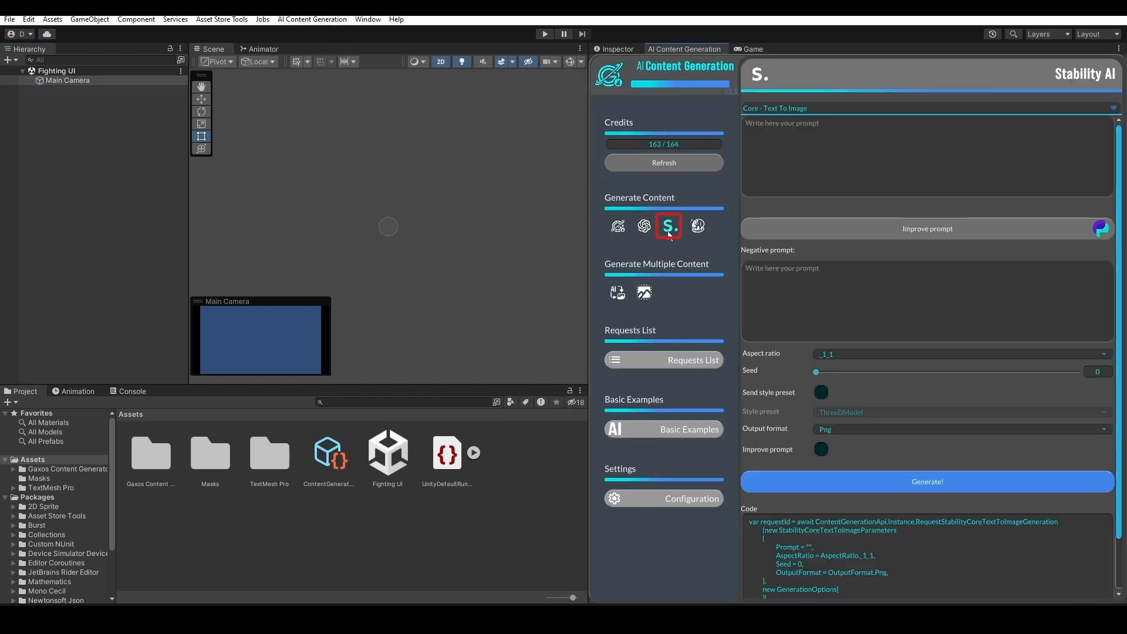
left_click_drag(587, 169, 414, 168)
Switch the generator to Legacy - Text To Image and enter the prompt "2D retro fighting game background, no characters".
left_click(640, 109)
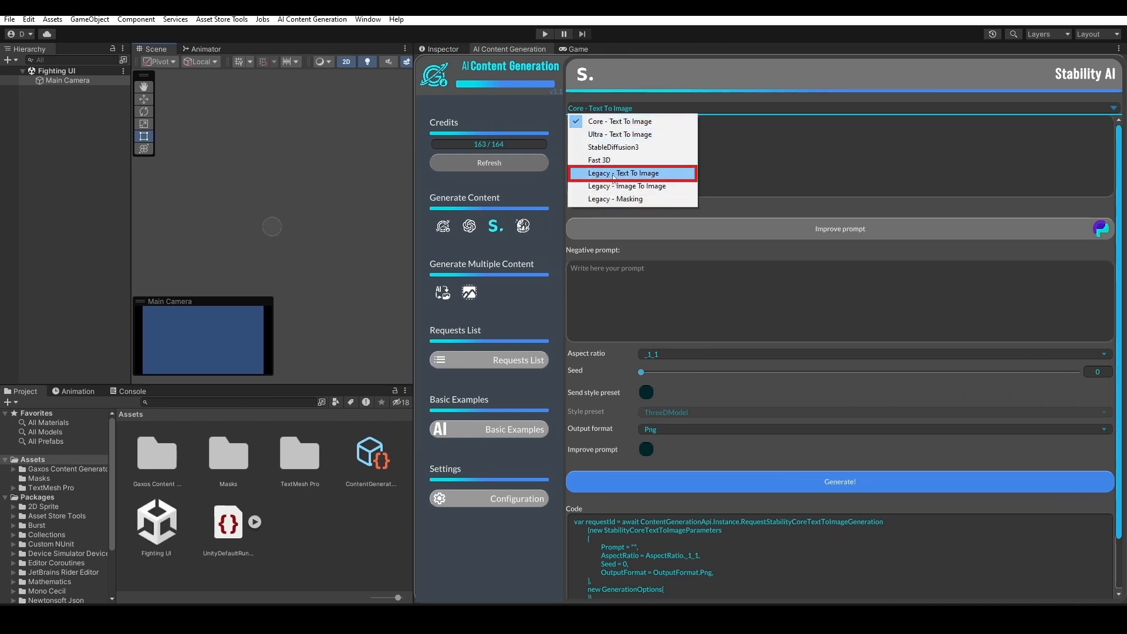
left_click(636, 175)
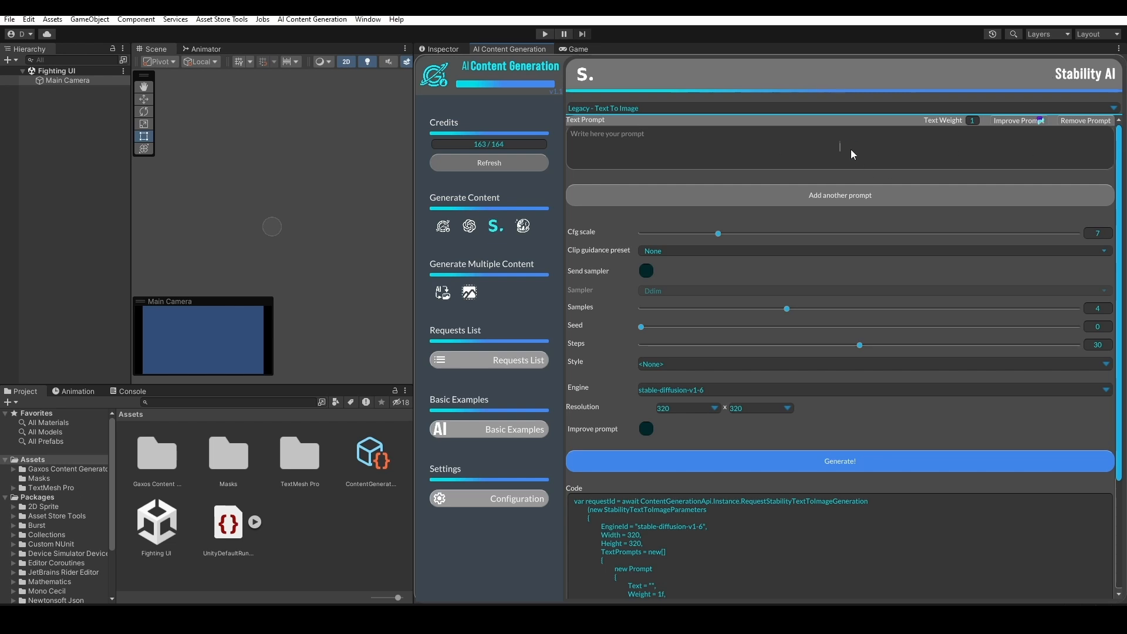
type("tro fighting game background, ")
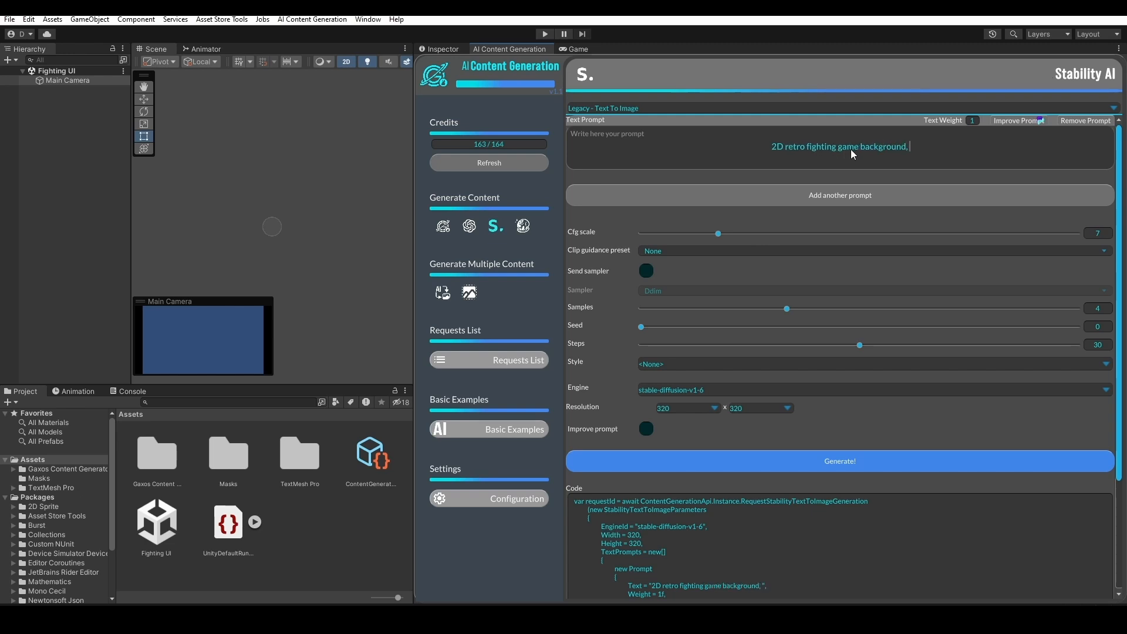
type("no characters")
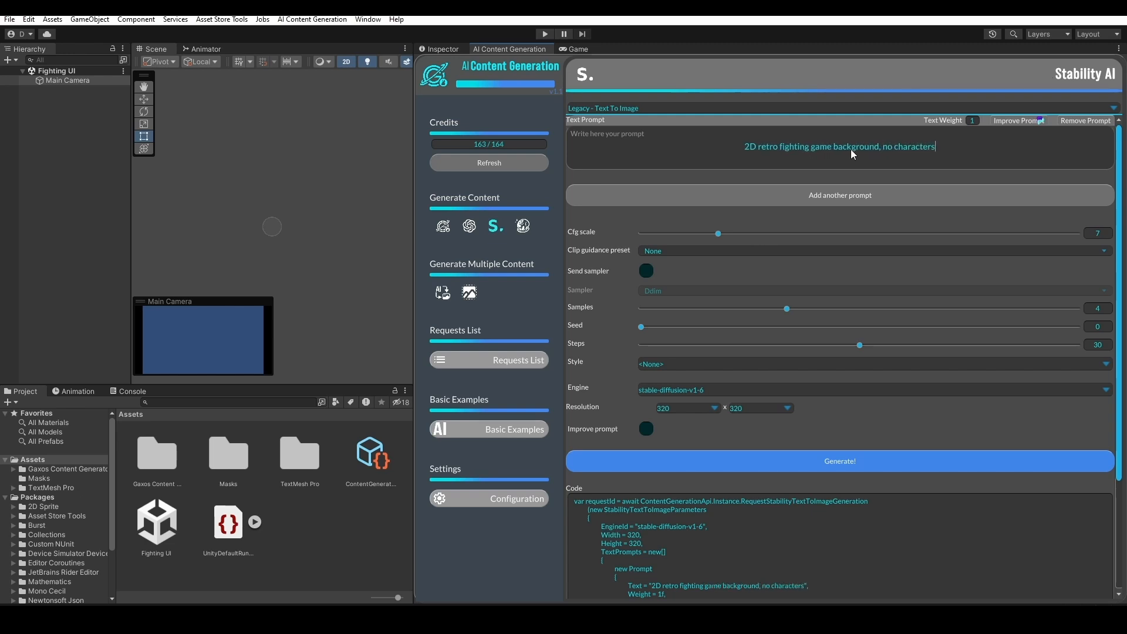
Set the engine to stable-diffusion-xl-1024-v1-0 and generate the background images.
left_click(814, 388)
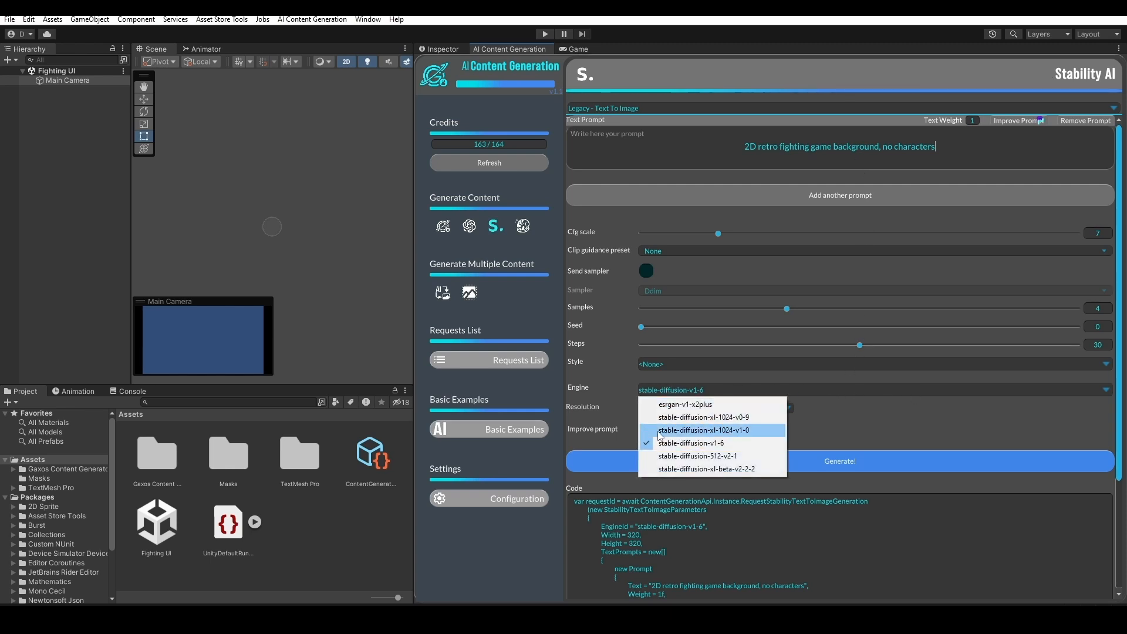
left_click(738, 430)
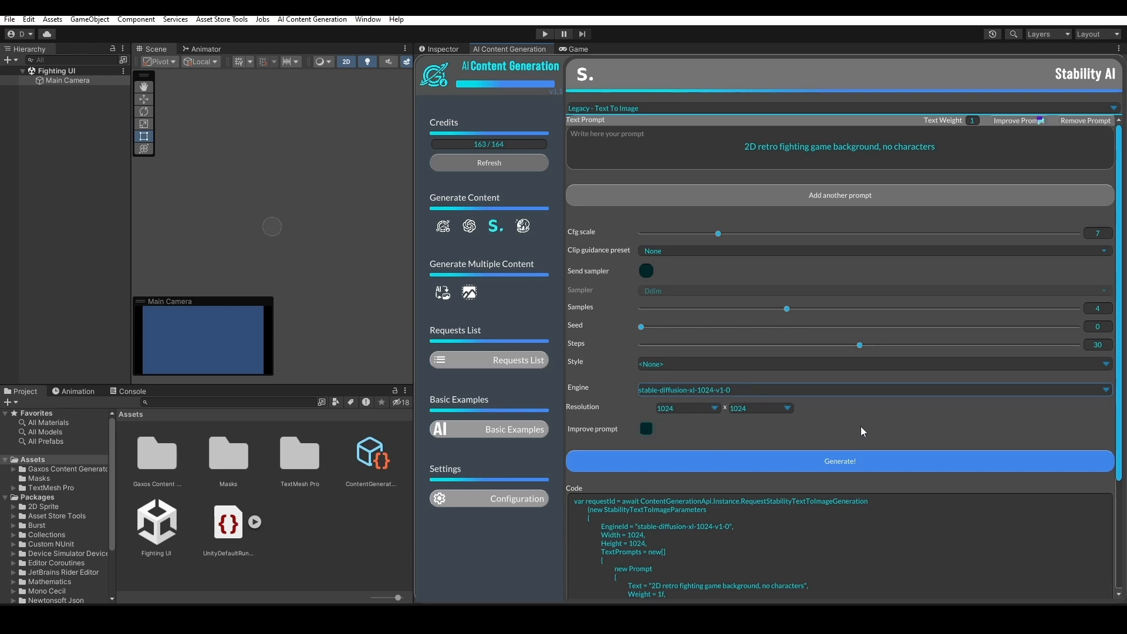
scroll(860, 427, "down", 3)
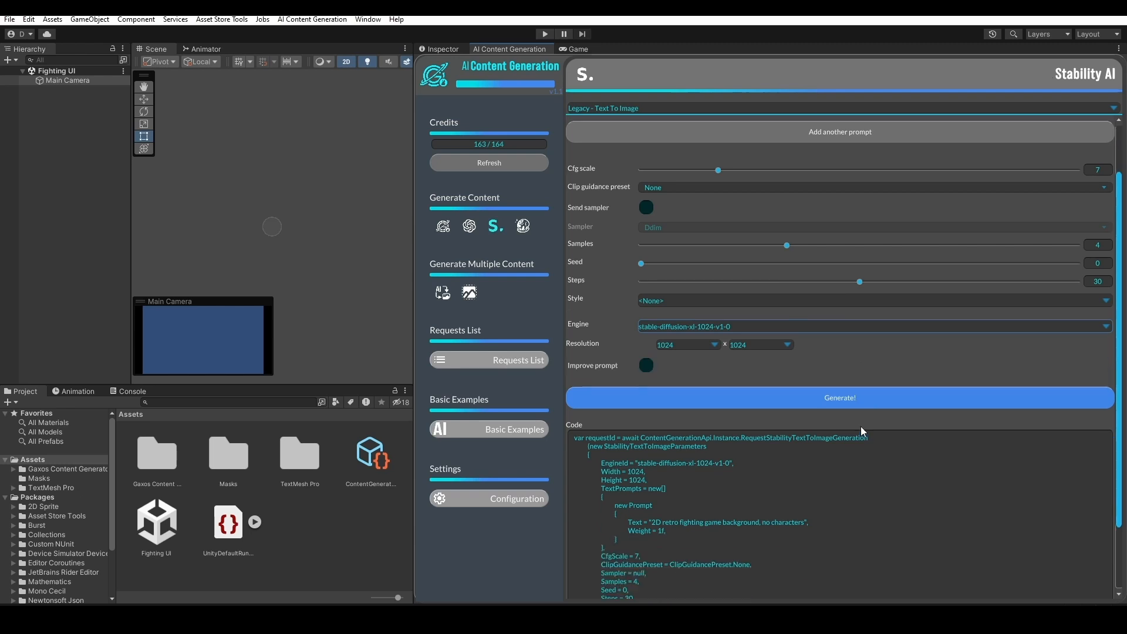
left_click(849, 398)
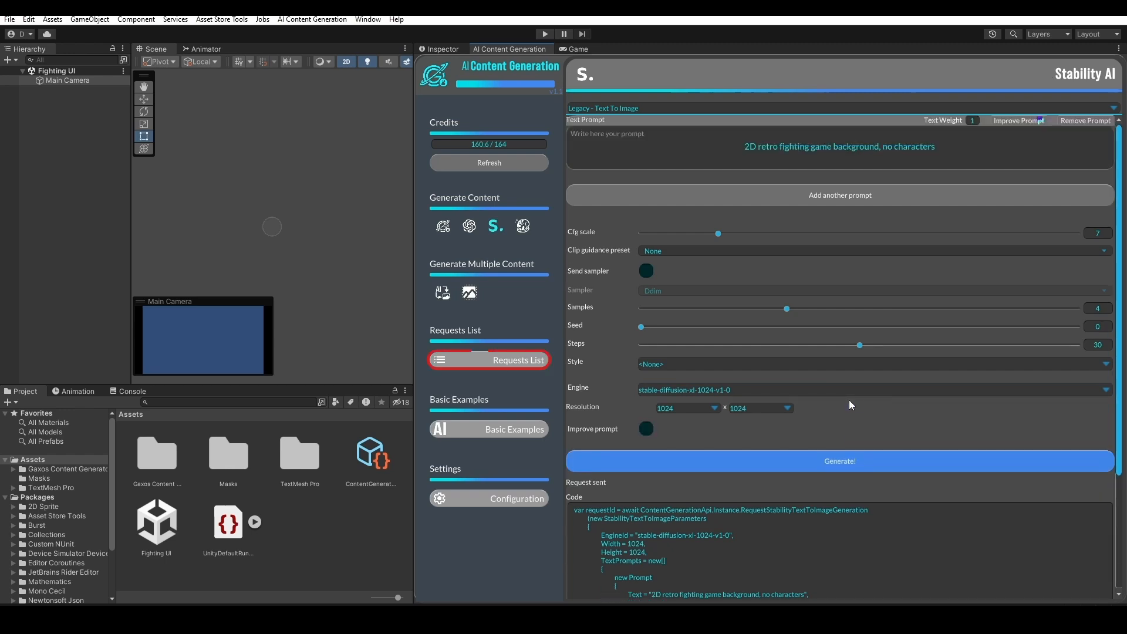
Open the StabilityTextToImage request in the requests list and save its third generated image to the project.
left_click(526, 364)
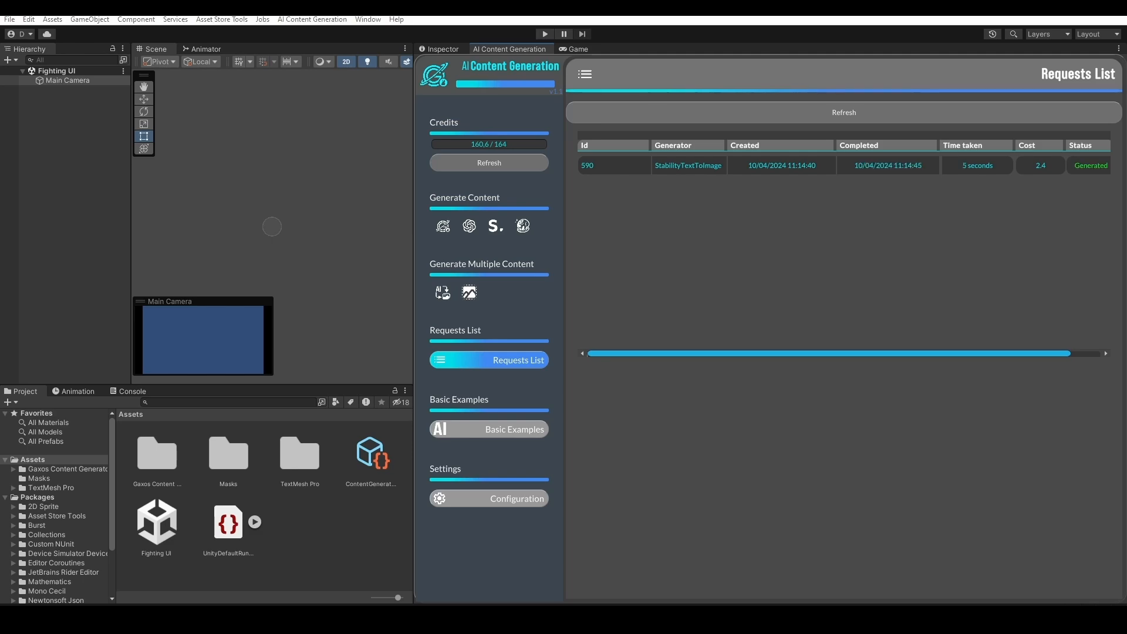
left_click(765, 166)
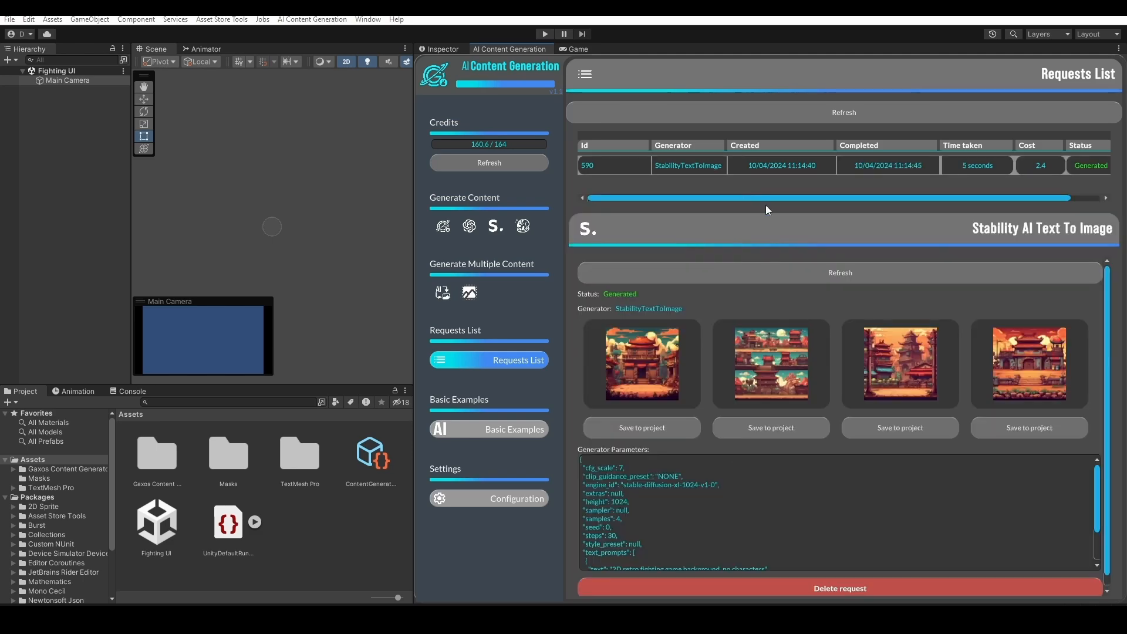
left_click(900, 429)
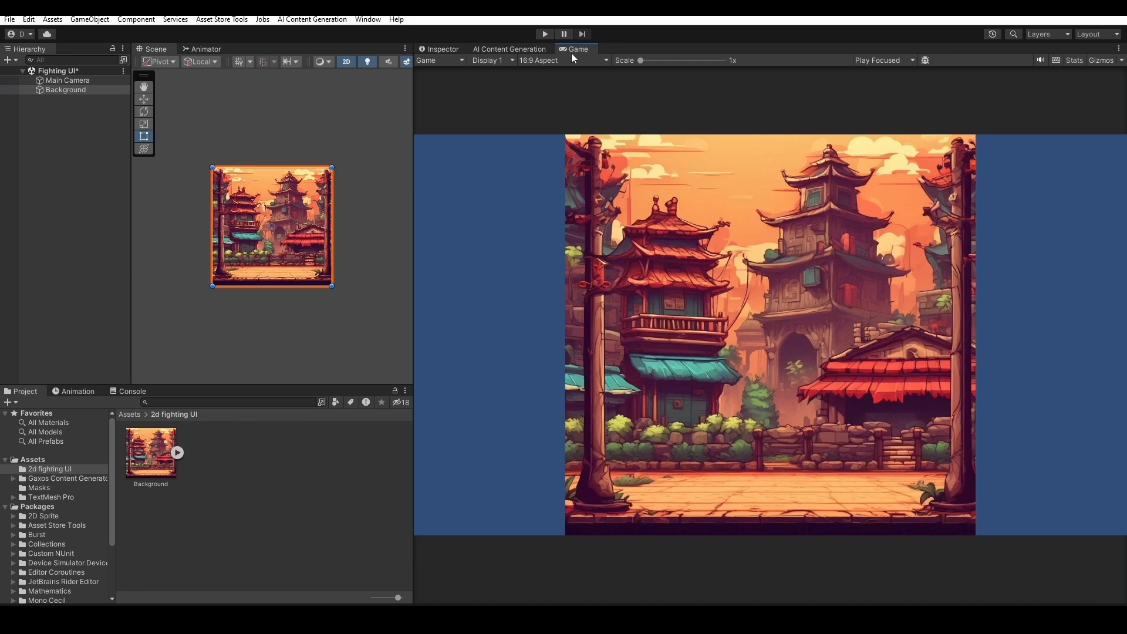
Enlarge the background sprite about its centre in the scene until it fills the width of the game view.
left_click_drag(338, 287, 336, 237, "alt")
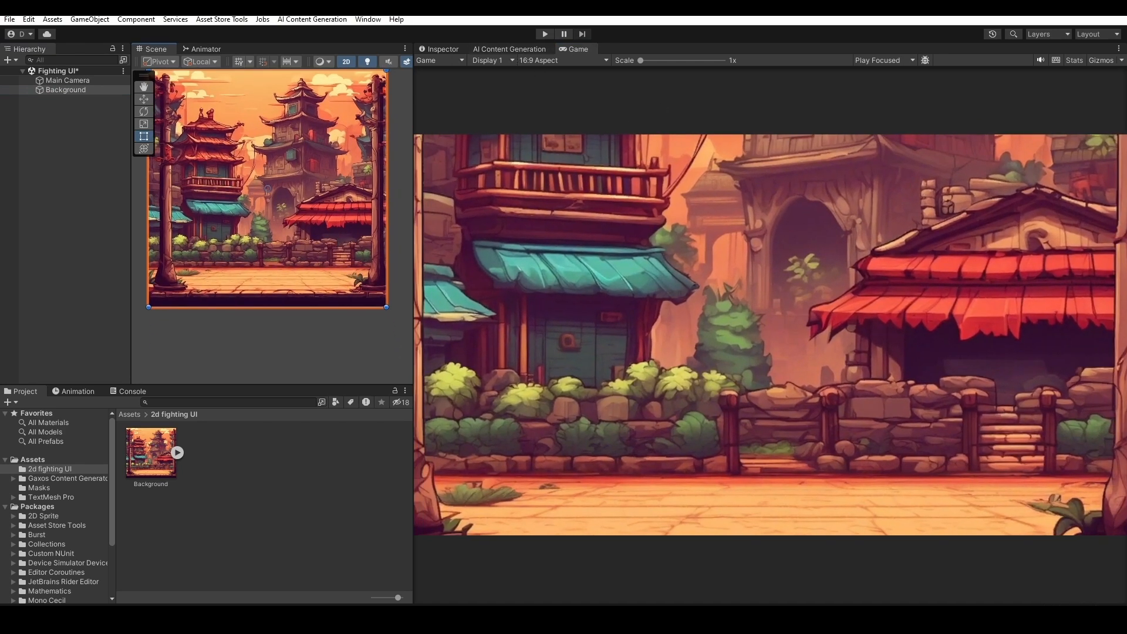
Switch the Stability AI generator to Legacy - Masking and keep InitImageAlpha as the mask source.
left_click(508, 50)
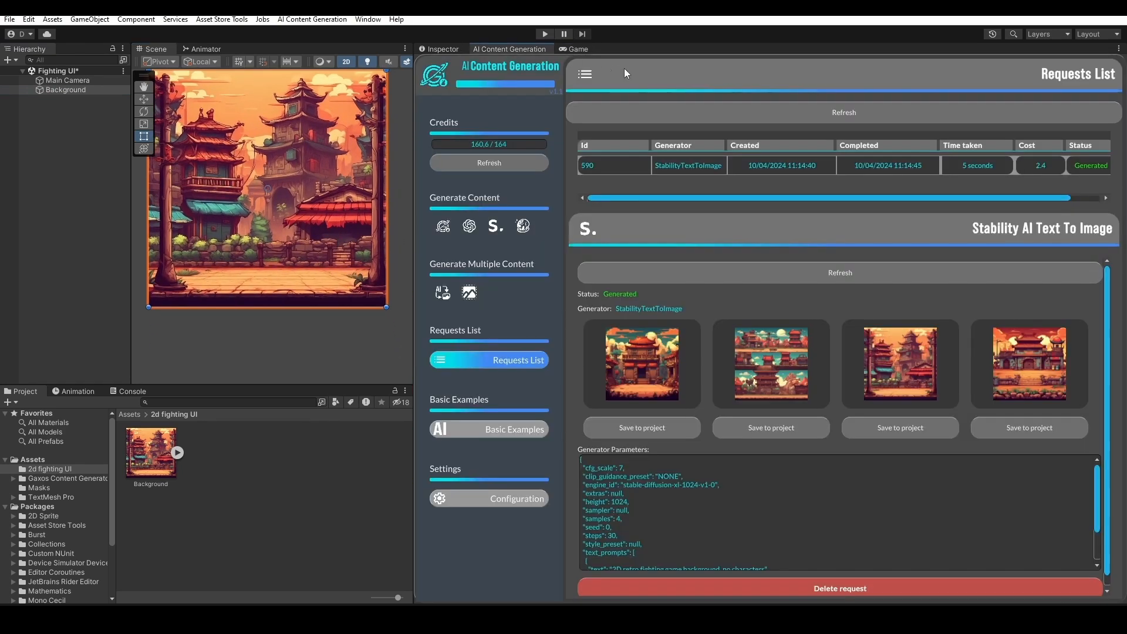
left_click(495, 228)
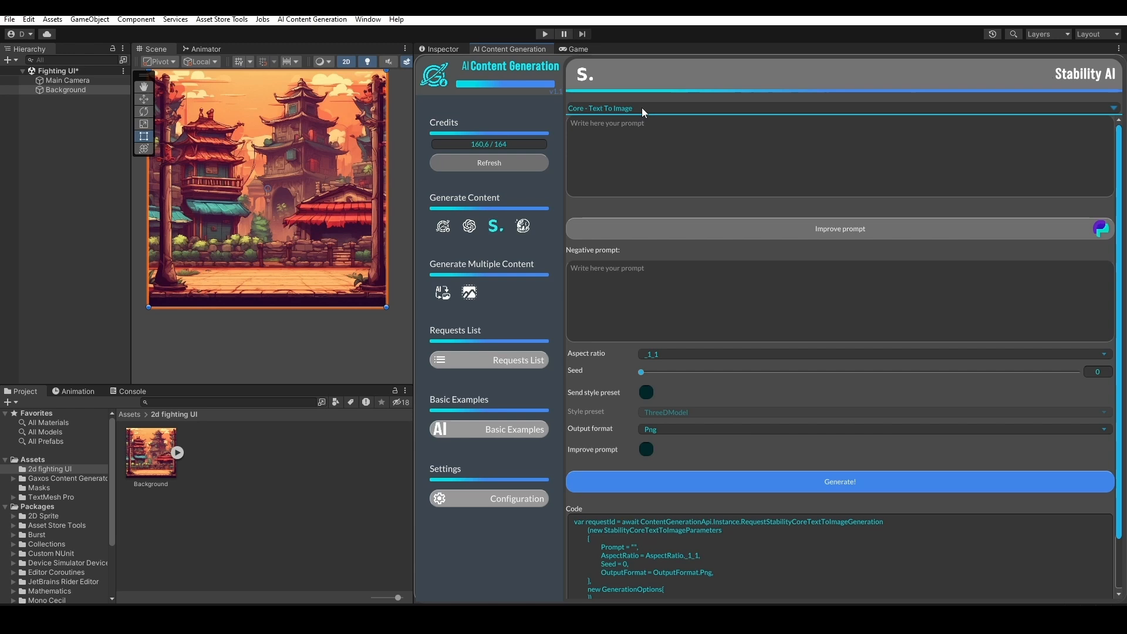
middle_click_drag(314, 170, 317, 175)
left_click(575, 49)
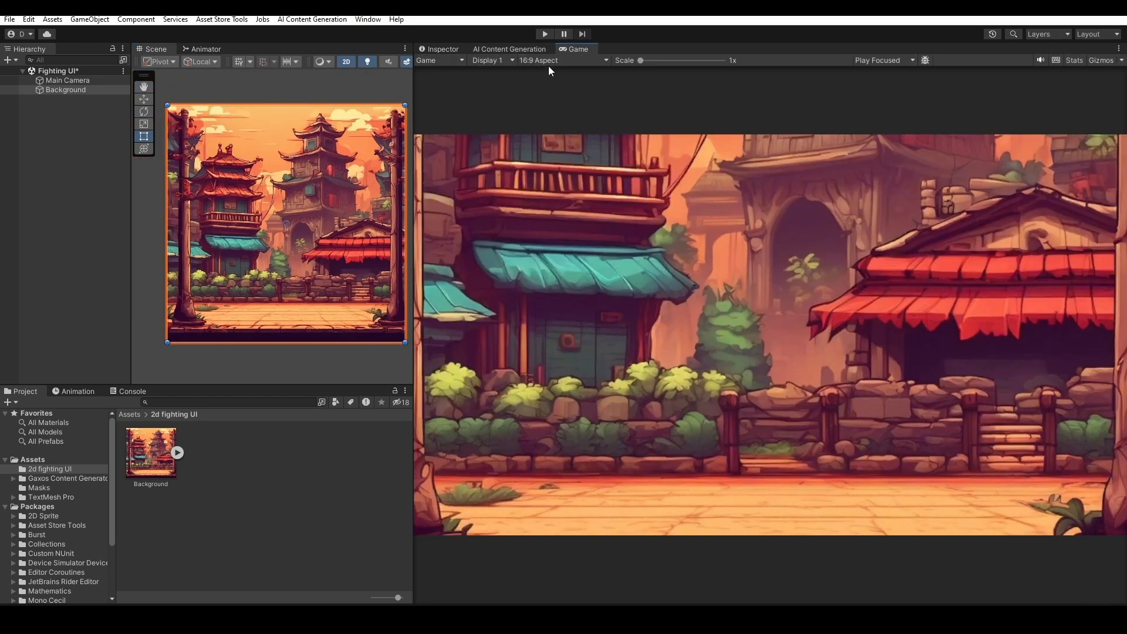
left_click(482, 49)
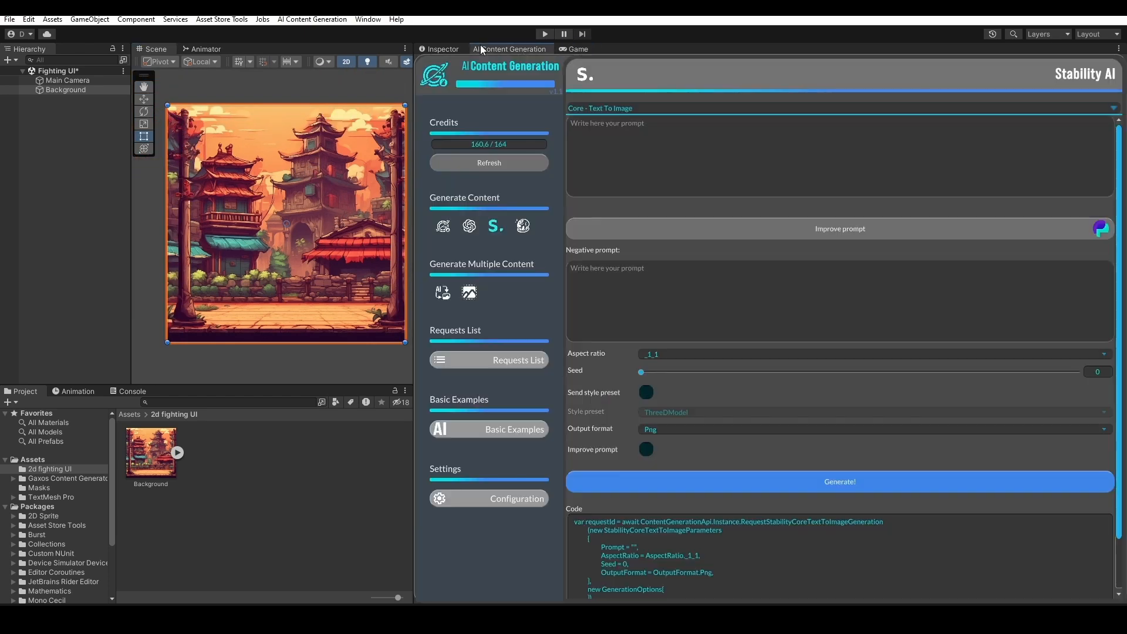
left_click(657, 112)
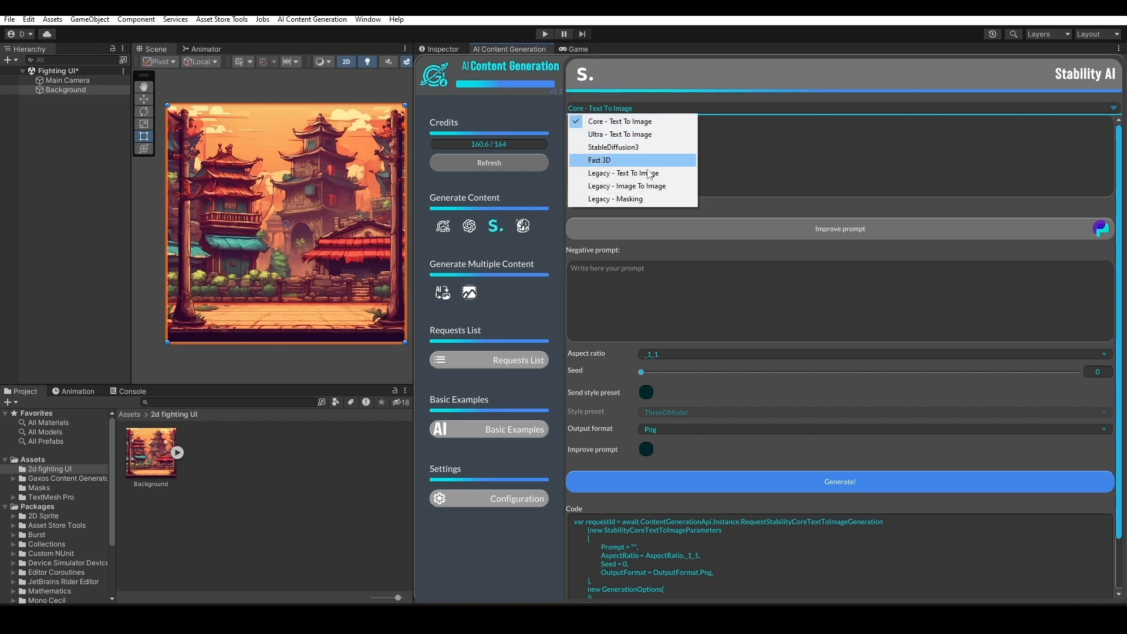
left_click(658, 198)
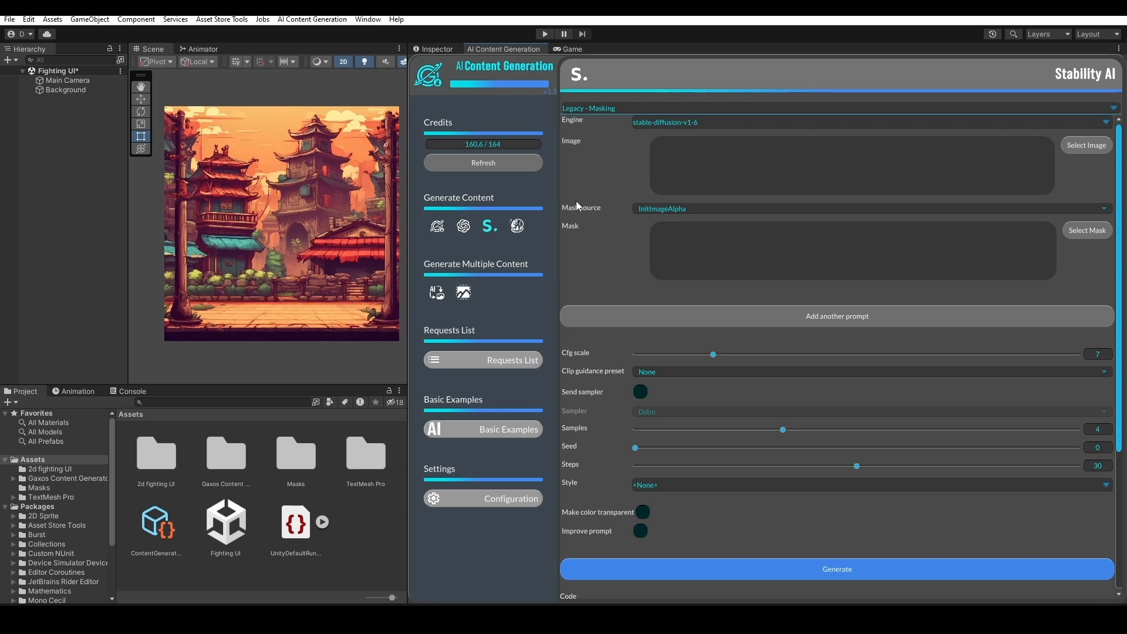
left_click(665, 210)
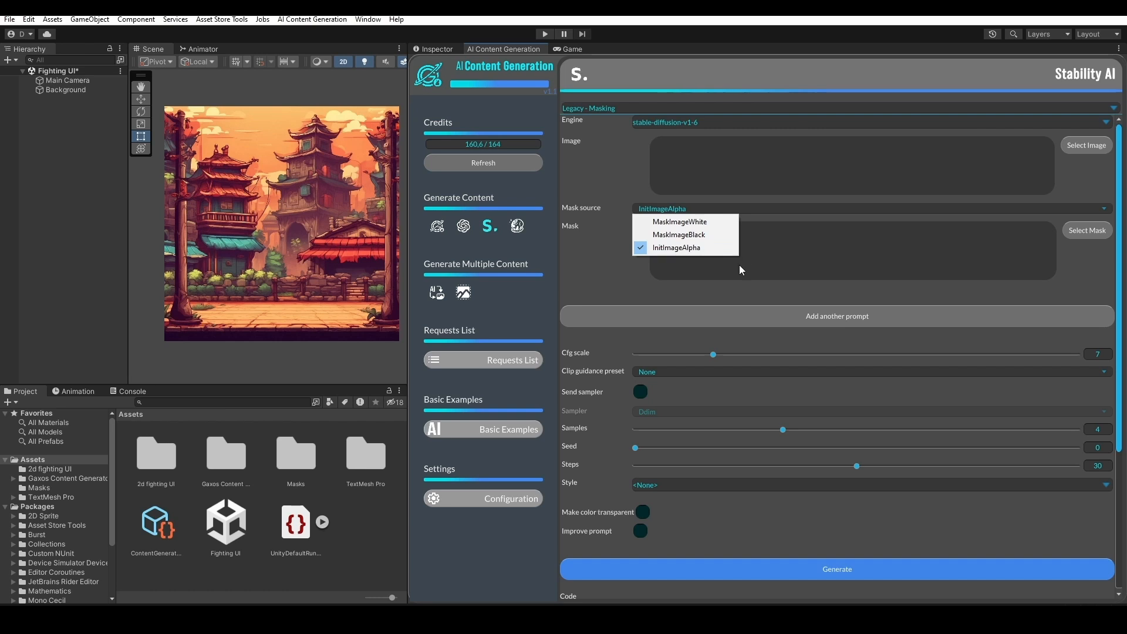
left_click(696, 248)
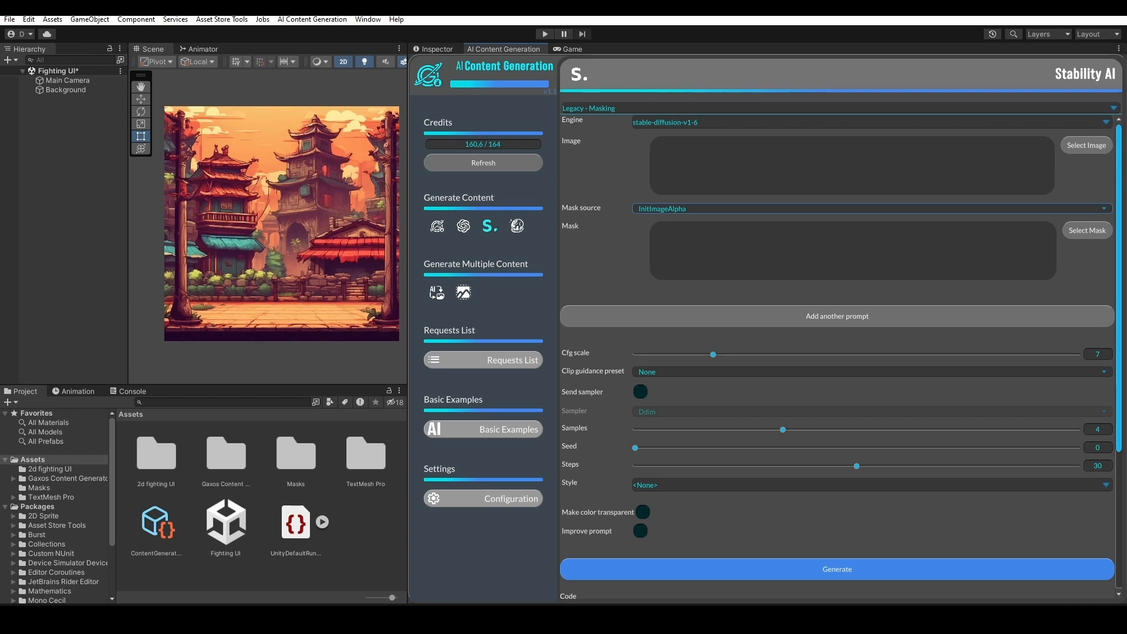
Browse the mask templates in the browser's UI ASSETS folder and in the project's Masks folder.
left_click_drag(1126, 42, 723, 37)
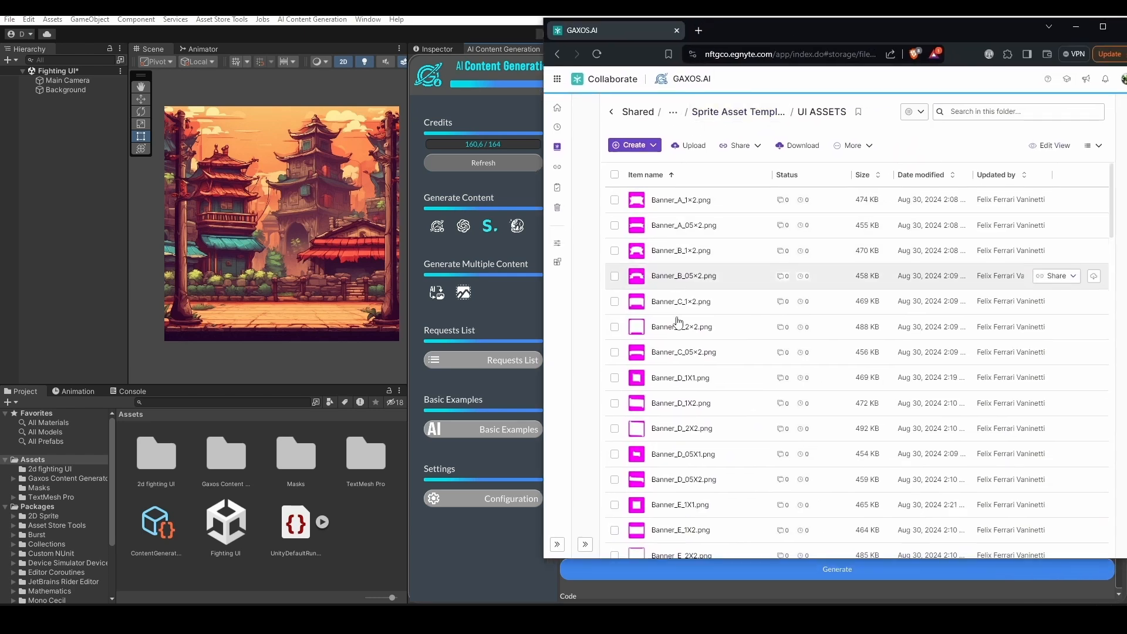
scroll(675, 463, "down", 10)
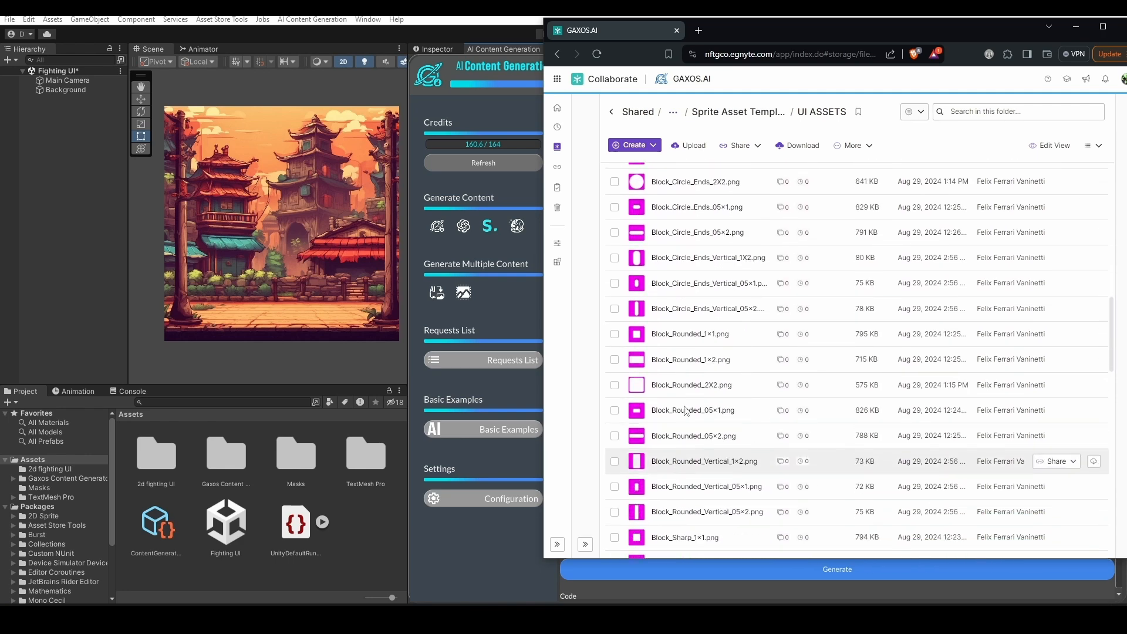
left_click_drag(736, 36, 1126, 176)
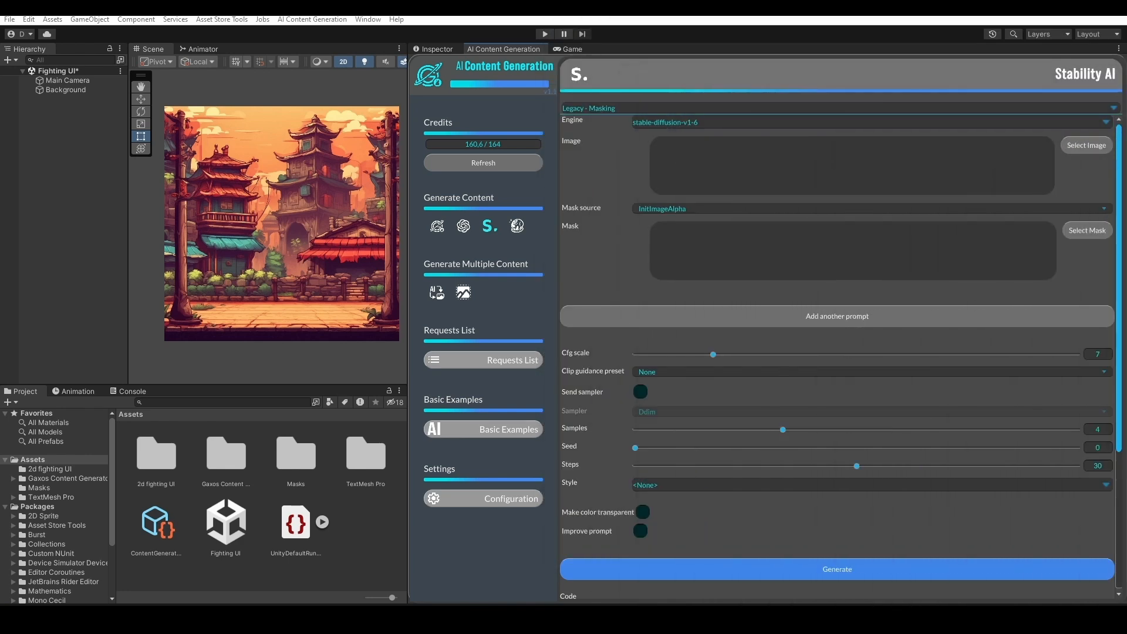
double_click(304, 473)
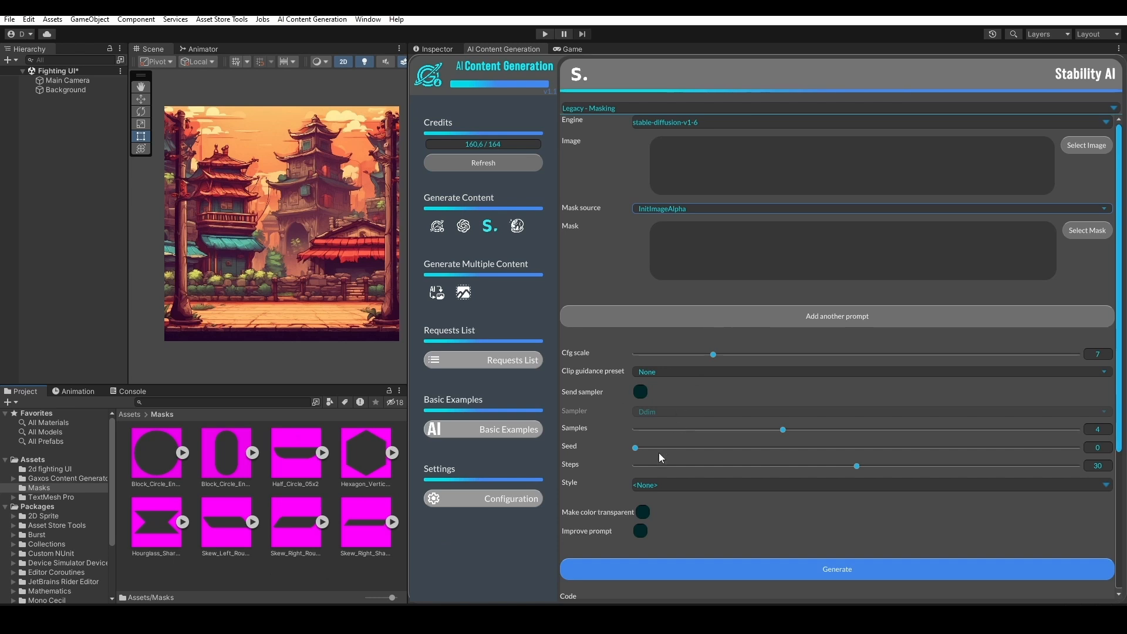
Enable Make color transparent and load Skew_Right_Round_05x2 from the Masks folder as the source image.
left_click(643, 512)
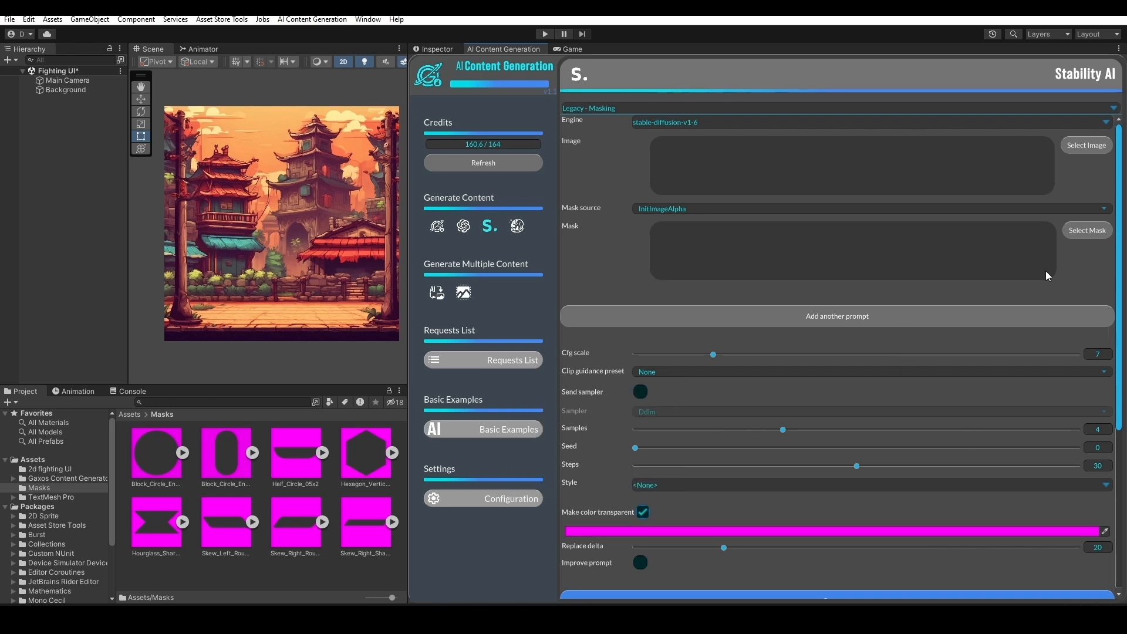
left_click(1075, 235)
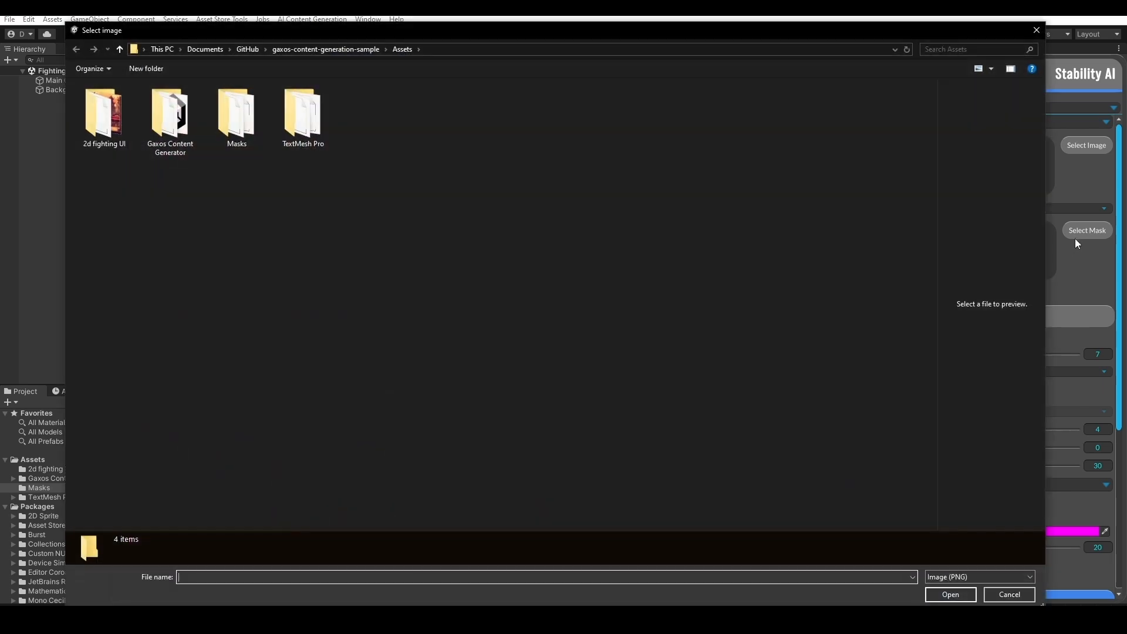
left_click(1037, 31)
left_click(1085, 145)
double_click(252, 124)
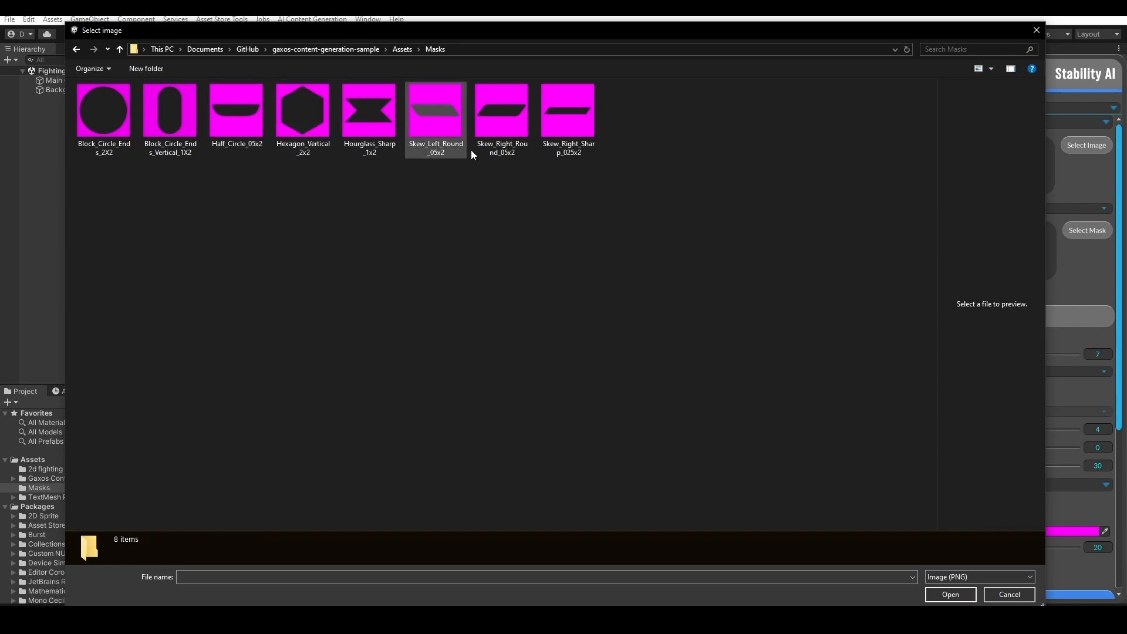
double_click(490, 140)
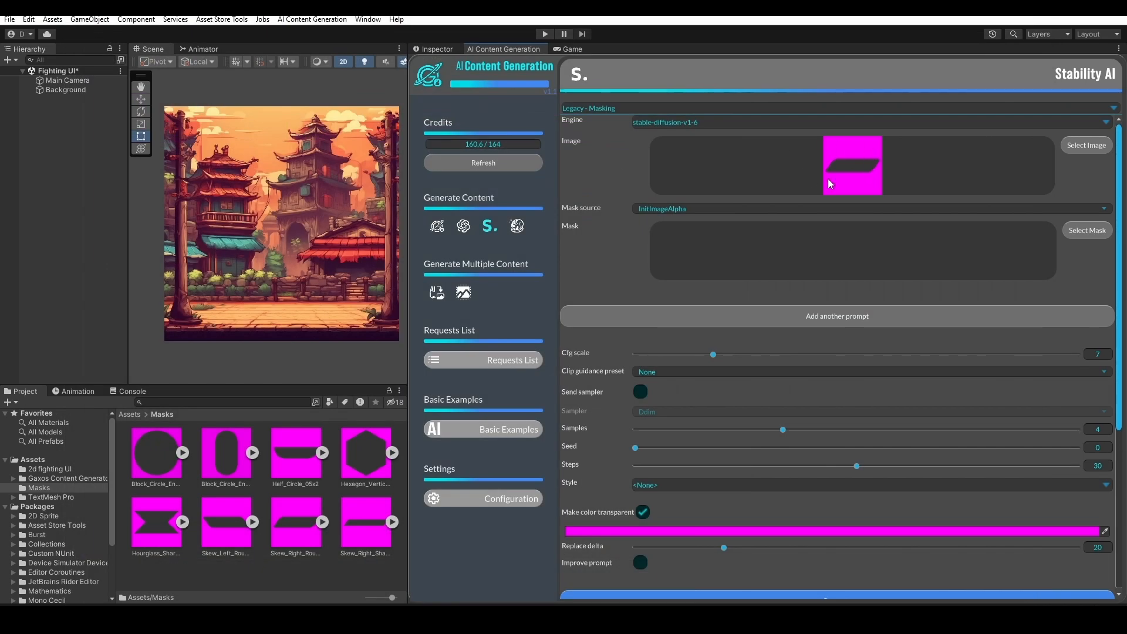
Add a text prompt reading "2D green health bar, stylized" to the masking request.
left_click(848, 317)
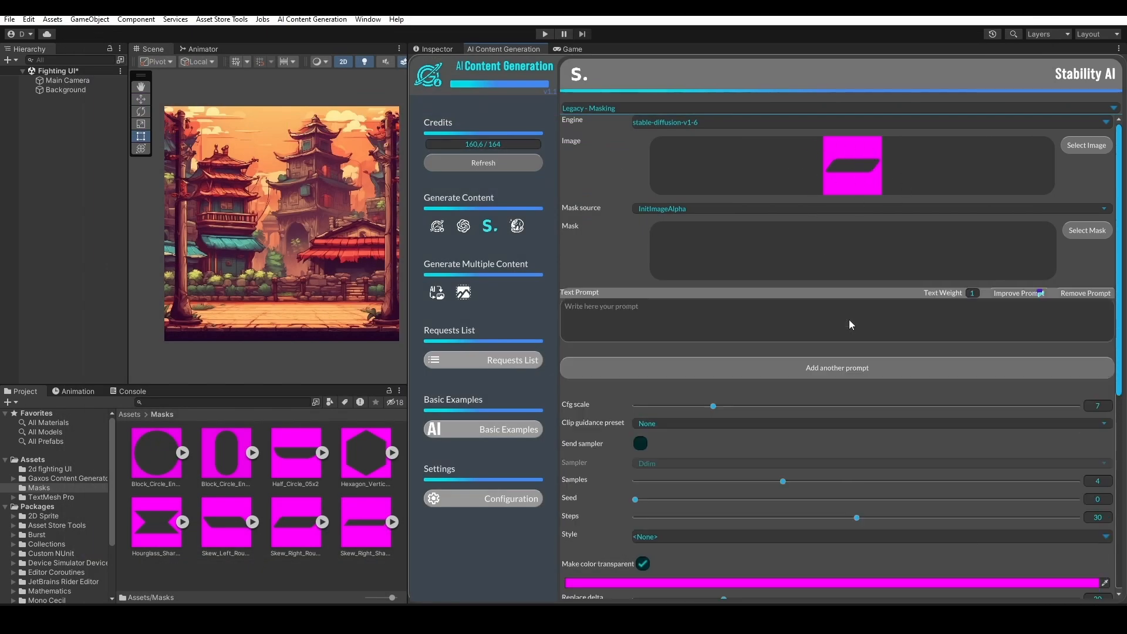
scroll(849, 320, "down", 2)
type("2D green h")
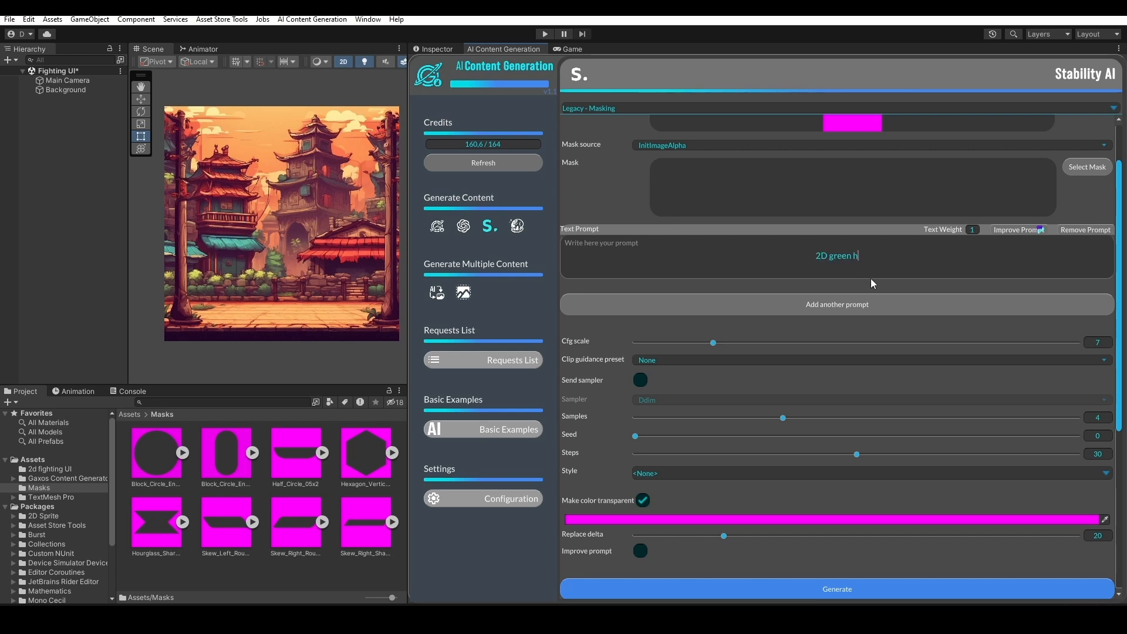
type("ealth bar, stylized")
Set the masking engine to stable-diffusion-xl-1024-v1-0 and the style to anime.
scroll(871, 278, "up", 2)
left_click(833, 125)
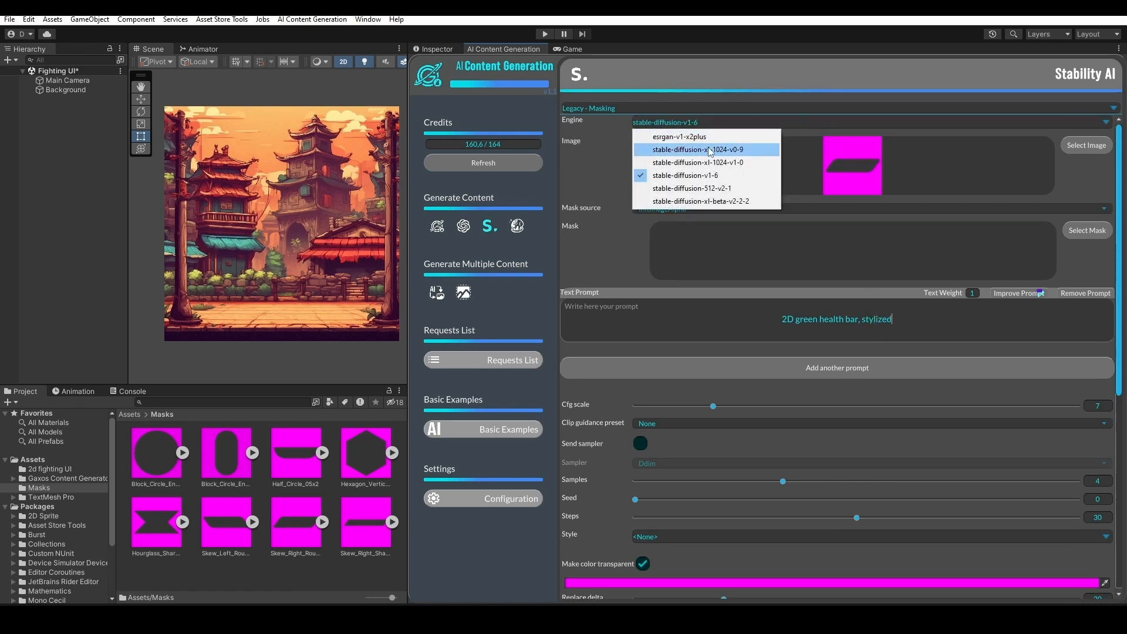
left_click(750, 162)
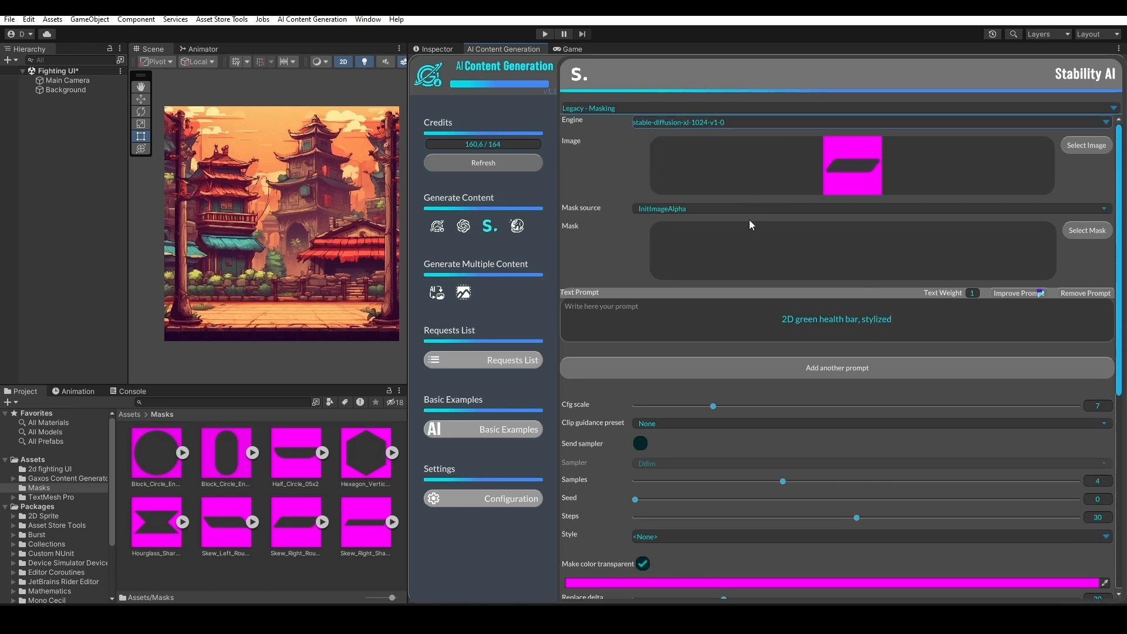
scroll(769, 298, "down", 5)
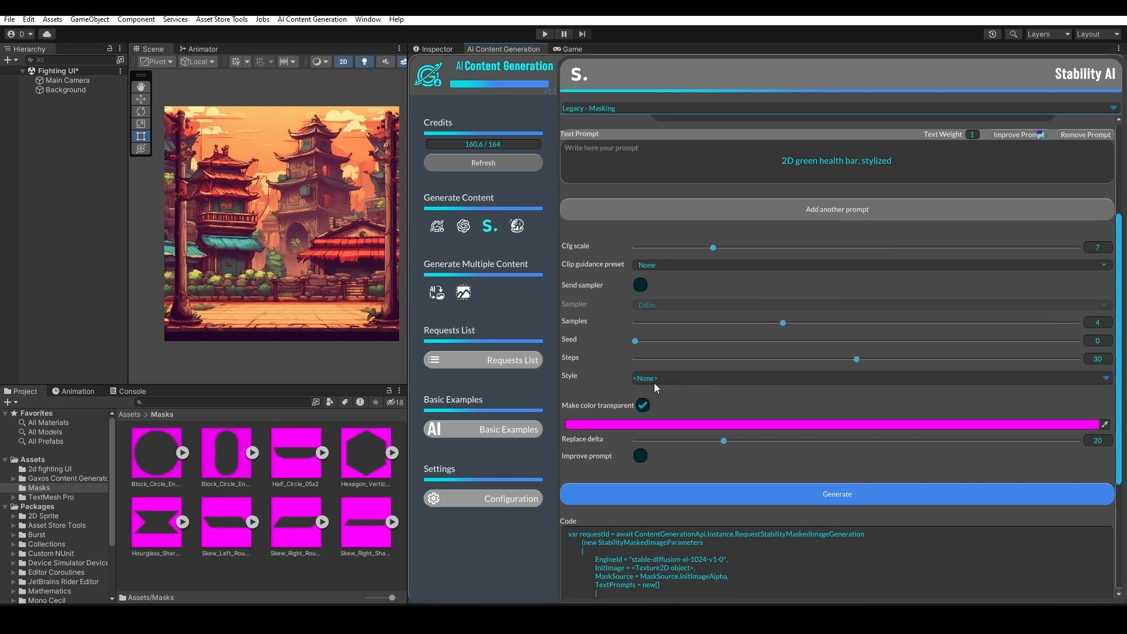
left_click(719, 378)
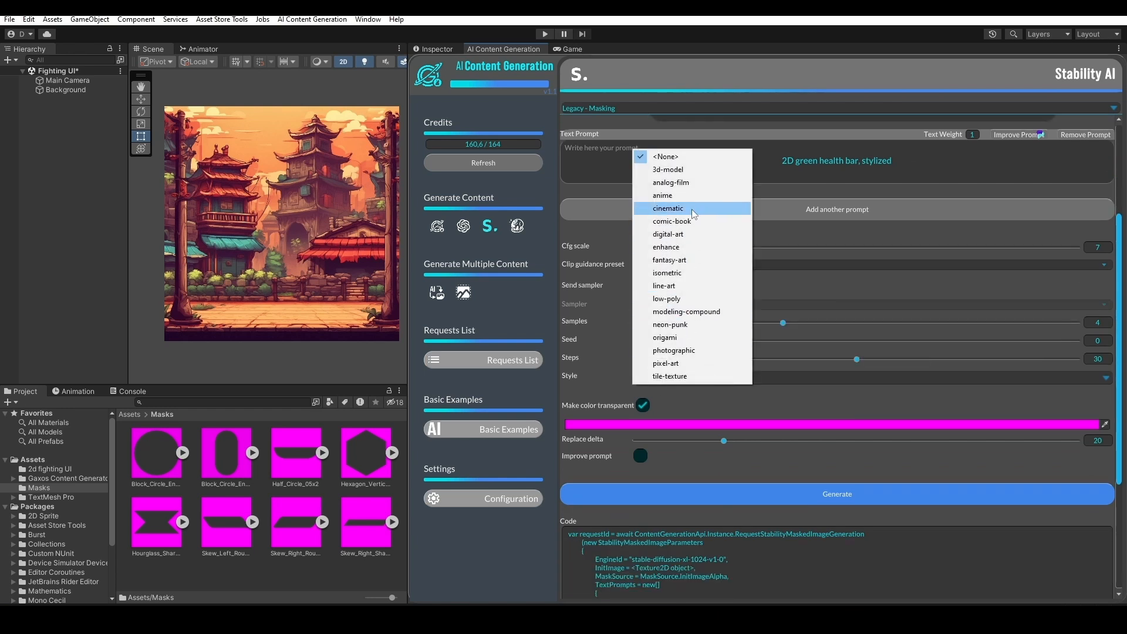
left_click(680, 196)
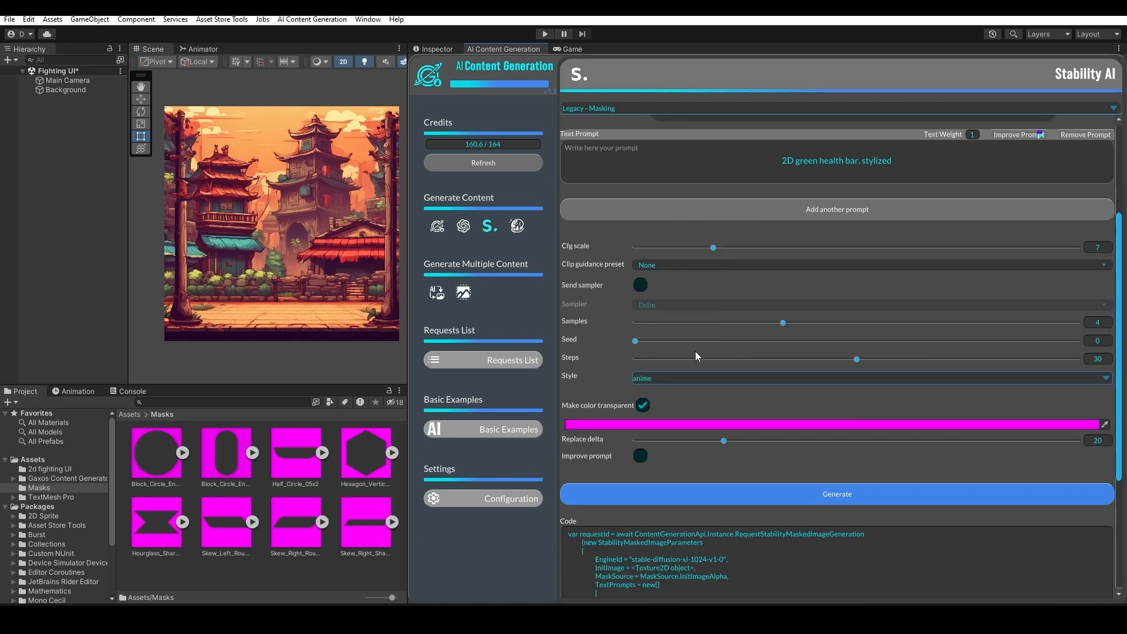
Generate the health bar images and open the newest StabilityMasking request in the requests list.
scroll(699, 352, "down", 2)
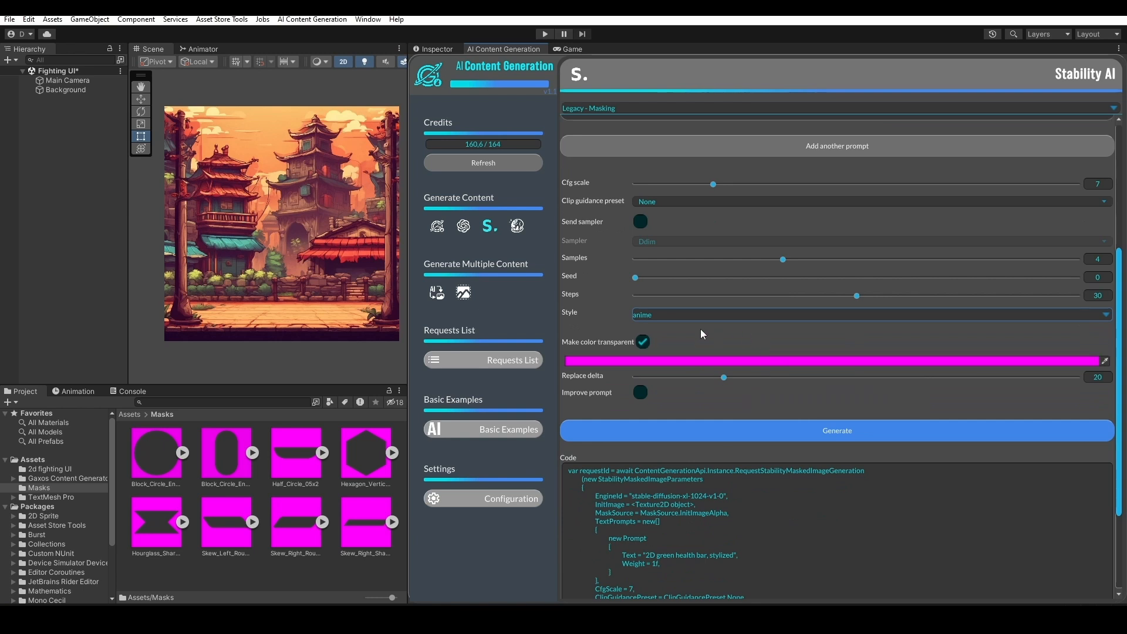
left_click(796, 431)
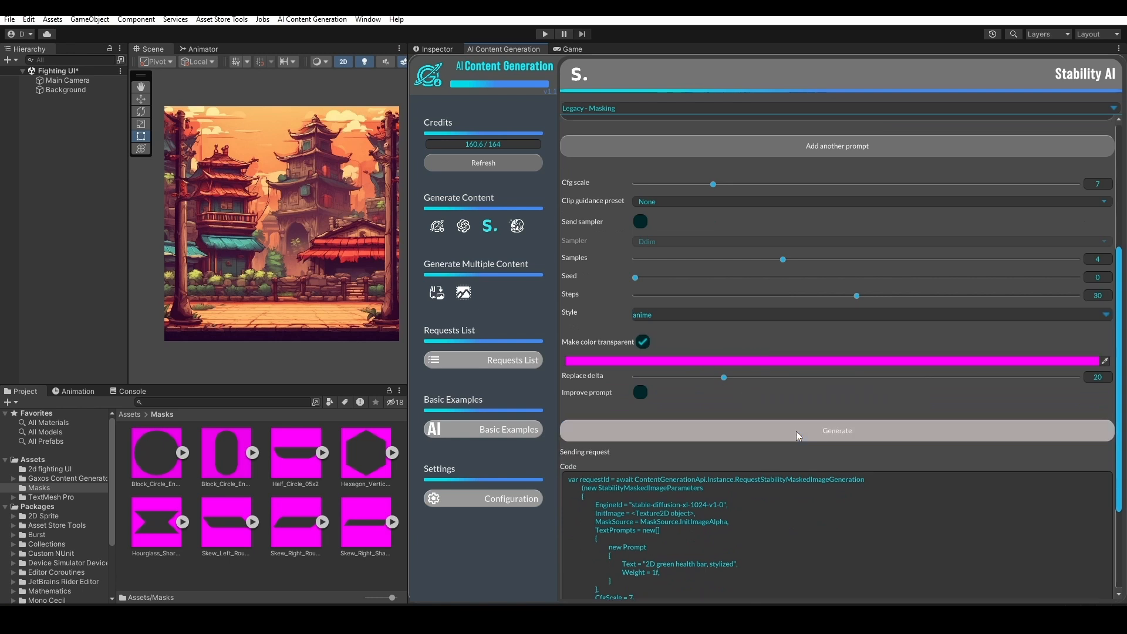
left_click(517, 360)
left_click(757, 170)
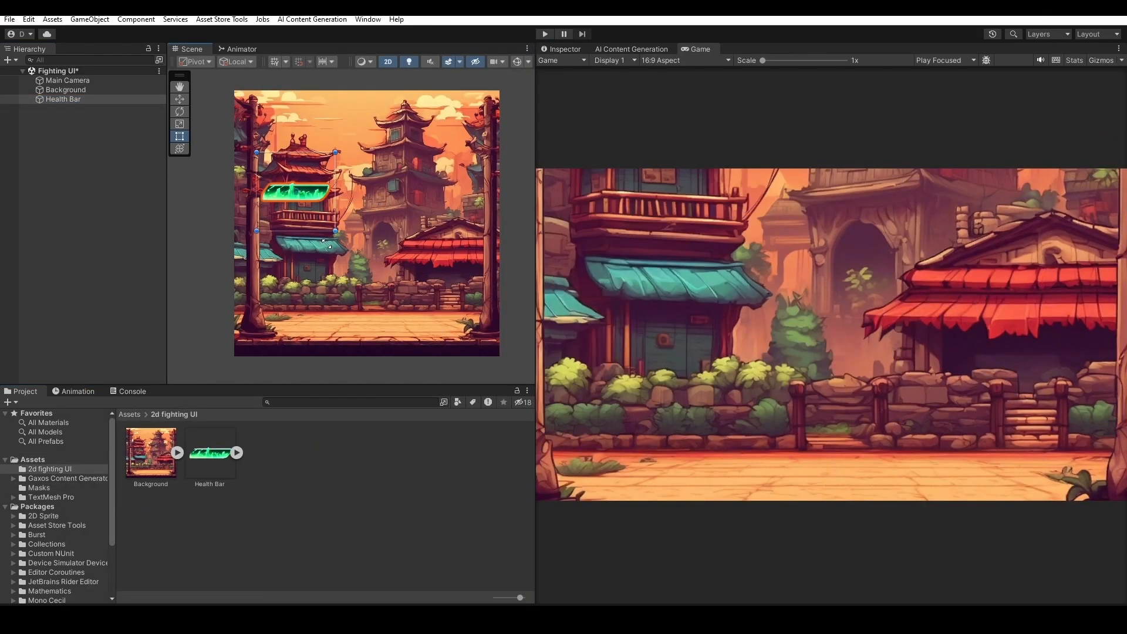
Place the Health Bar sprite on the background's left side and add a mirrored copy at X 5.16, Y 3.84.
mouse_move(209, 452)
left_mouse_down()
mouse_move(305, 216)
mouse_move(362, 216)
mouse_move(304, 216)
mouse_move(311, 244)
left_mouse_up()
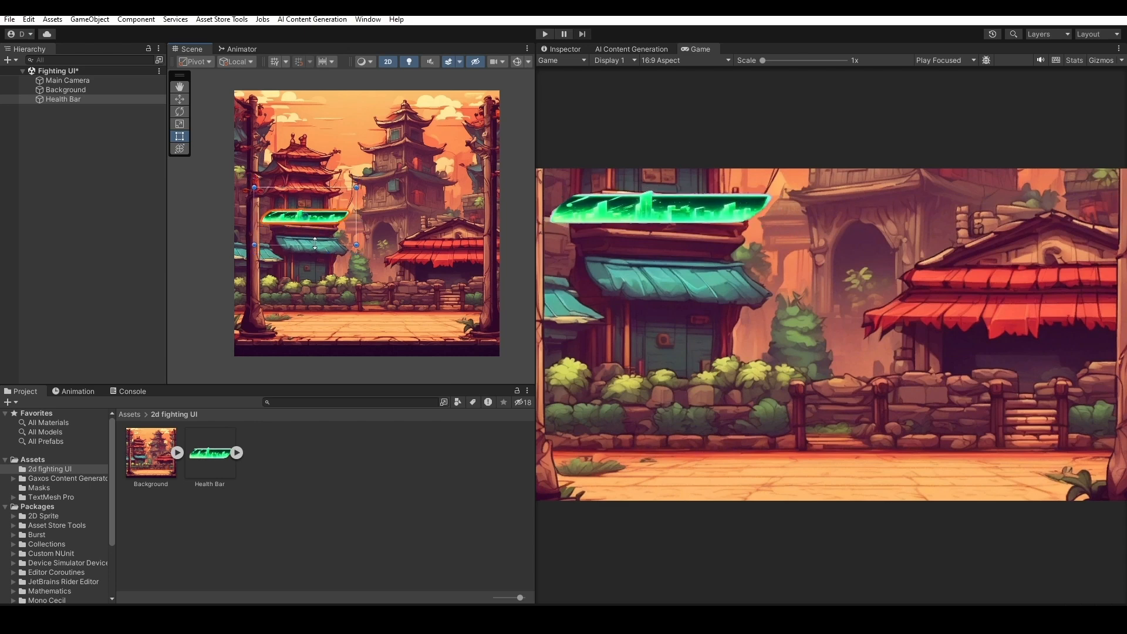
left_click(564, 48)
left_click(122, 100)
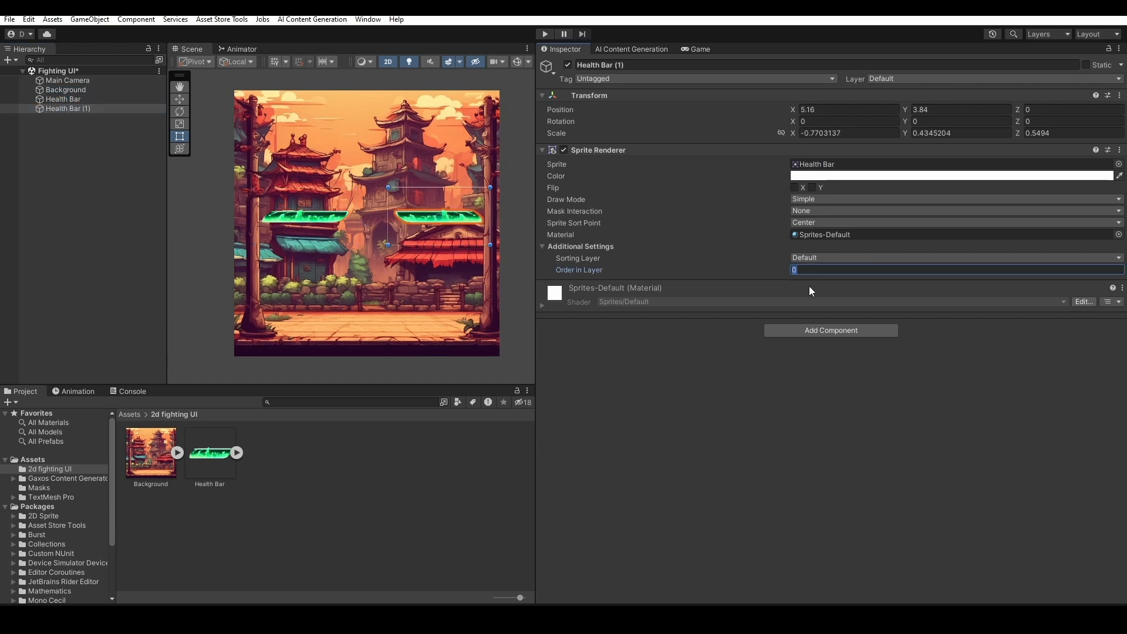
Set Order in Layer to 2 for both Health Bar objects and check them in the Game view.
left_click(332, 222)
type("1")
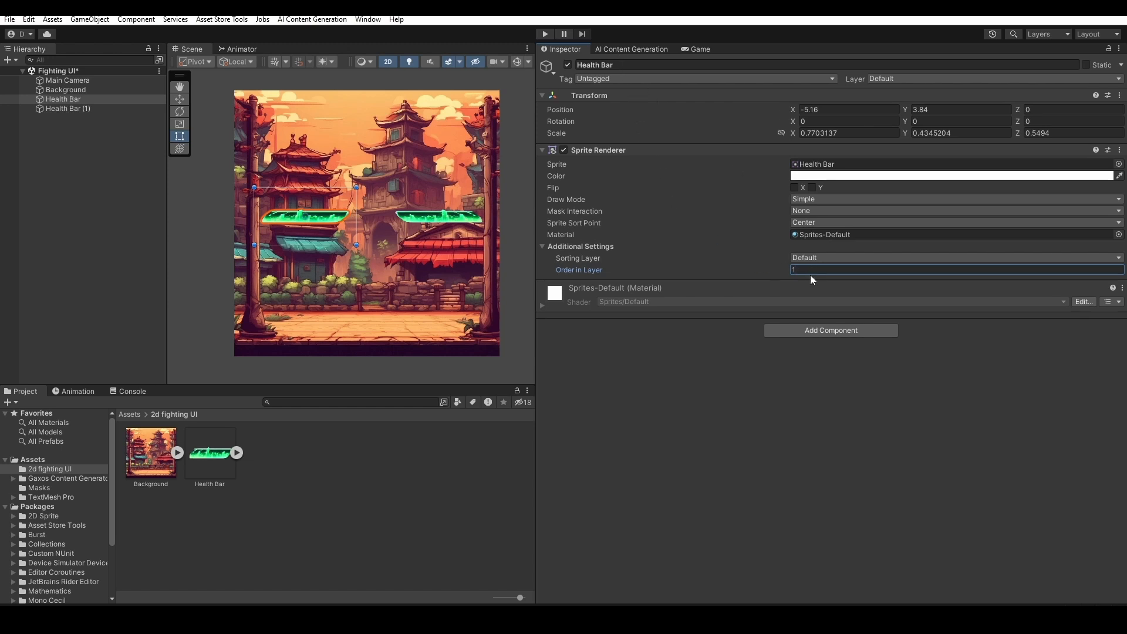
key("BackSpace")
type("2")
left_click(636, 51)
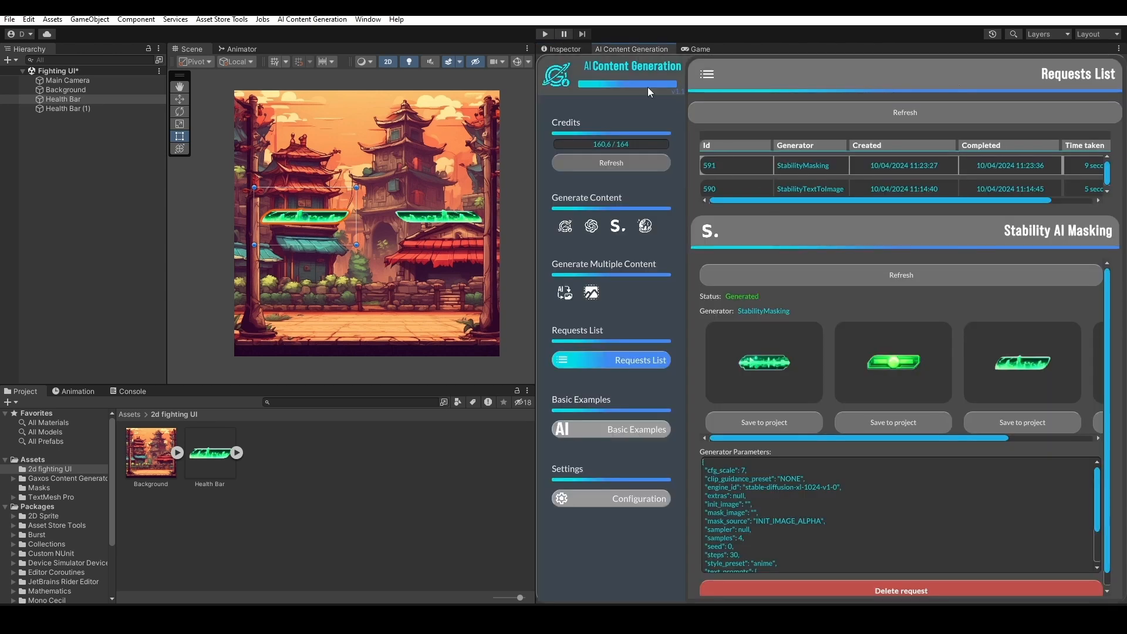
left_click(560, 48)
left_click(458, 216)
left_click(816, 269)
type("2")
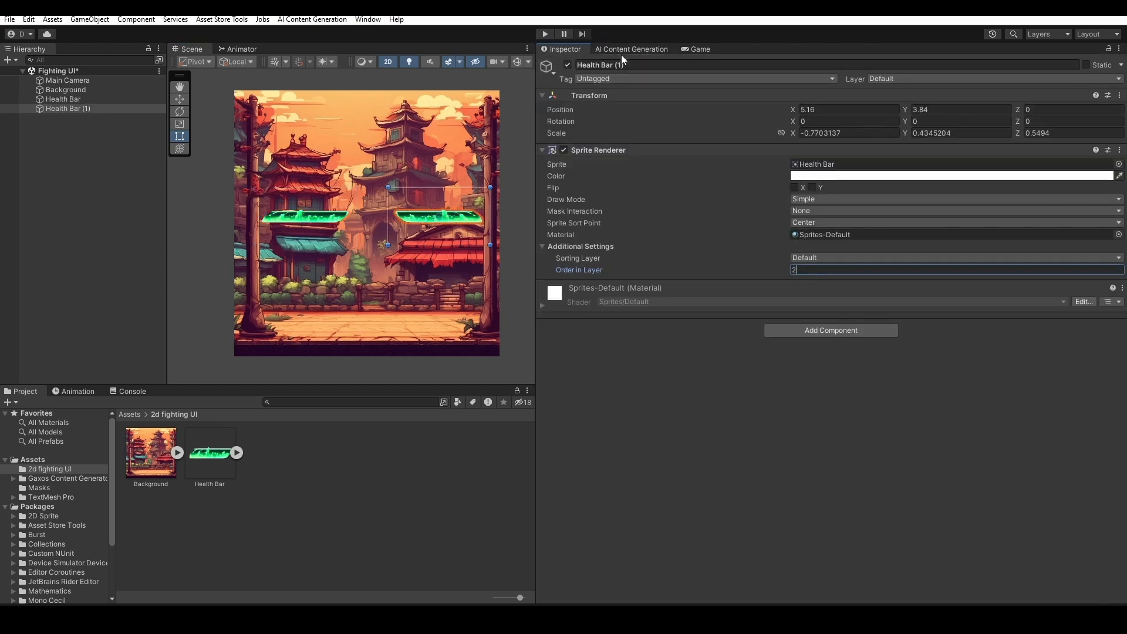
left_click(703, 48)
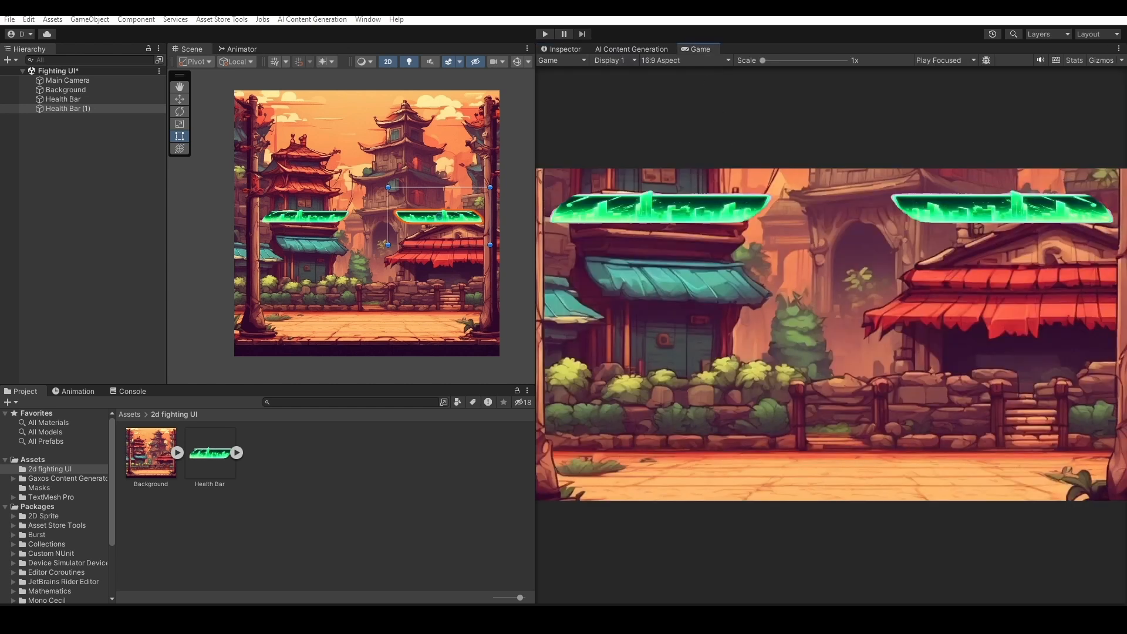
Return to the Stability AI Legacy - Masking generator and load Half_Circle_05x2 as the source image.
left_click(634, 51)
left_click(617, 226)
left_click(784, 108)
left_click(768, 200)
scroll(771, 206, "up", 3)
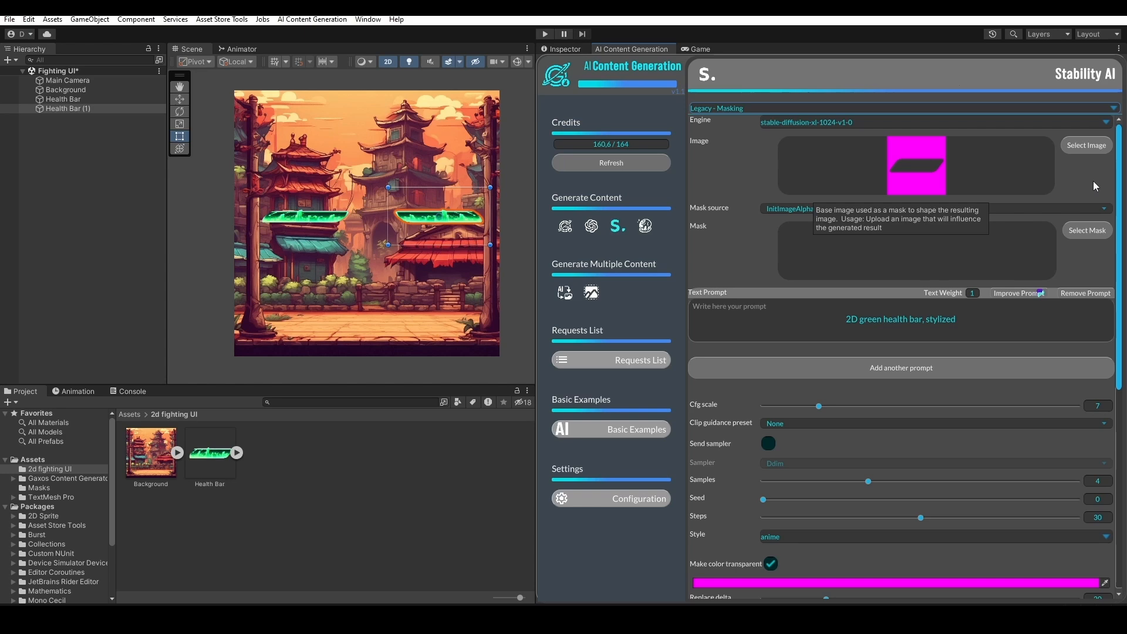
left_click(1087, 145)
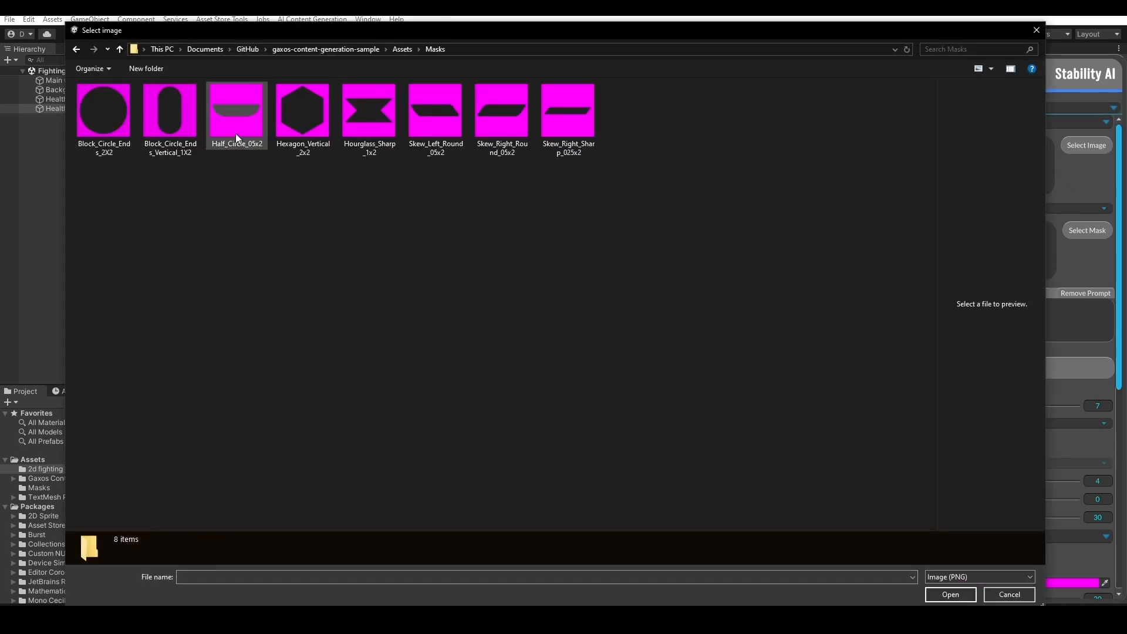
double_click(236, 111)
Replace the text prompt with "2D videogame UI, red progress bar divided in eight segments, stylized no text".
left_click(876, 323)
type("2D videogame UI,")
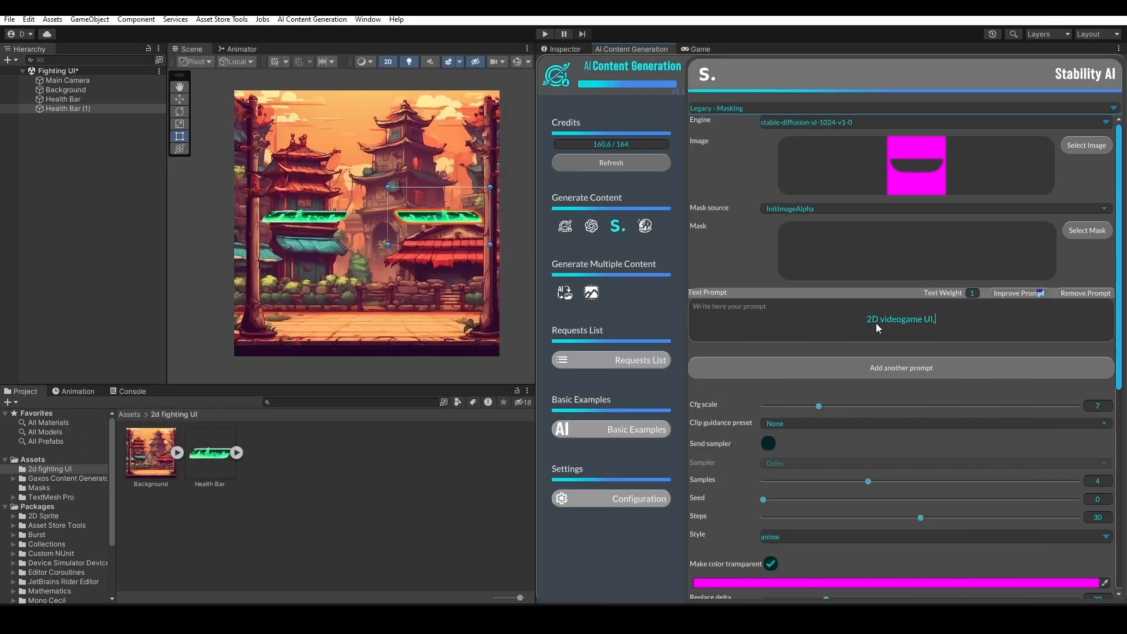
type(" progress bar divided in eight segments")
type(", pixel art")
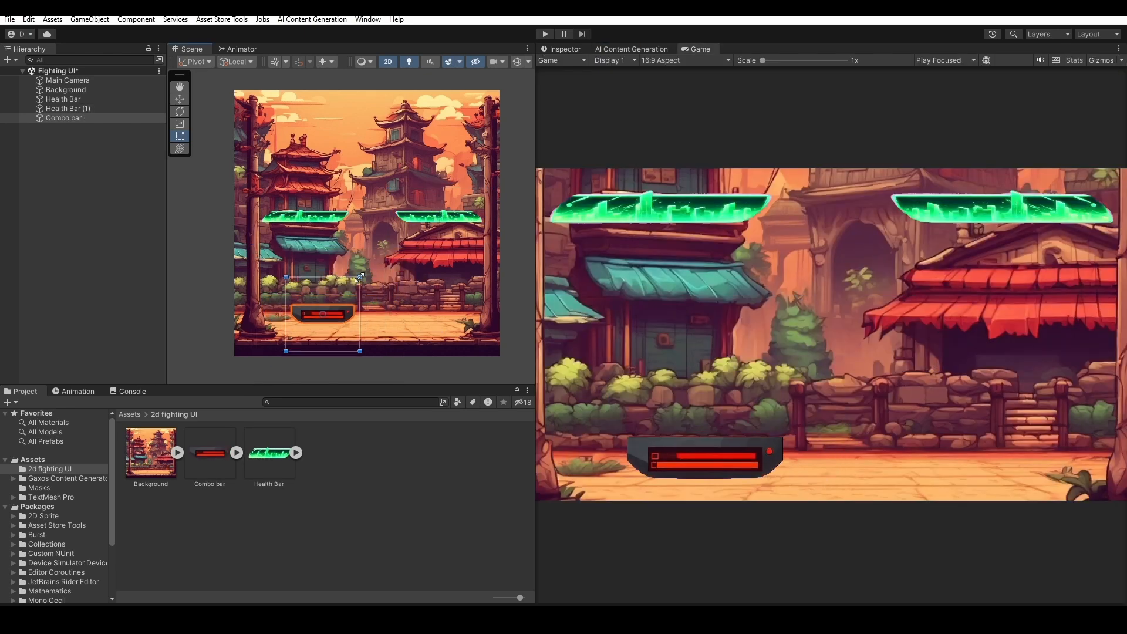
Shrink the Combo bar, move it to about X -5.43, Y -4.09 near the background's lower left, and set Order in Layer to 1.
left_click_drag(360, 277, 346, 299)
mouse_move(317, 325)
left_mouse_down()
mouse_move(365, 318)
mouse_move(314, 319)
left_mouse_up()
left_click(114, 120)
left_click(593, 52)
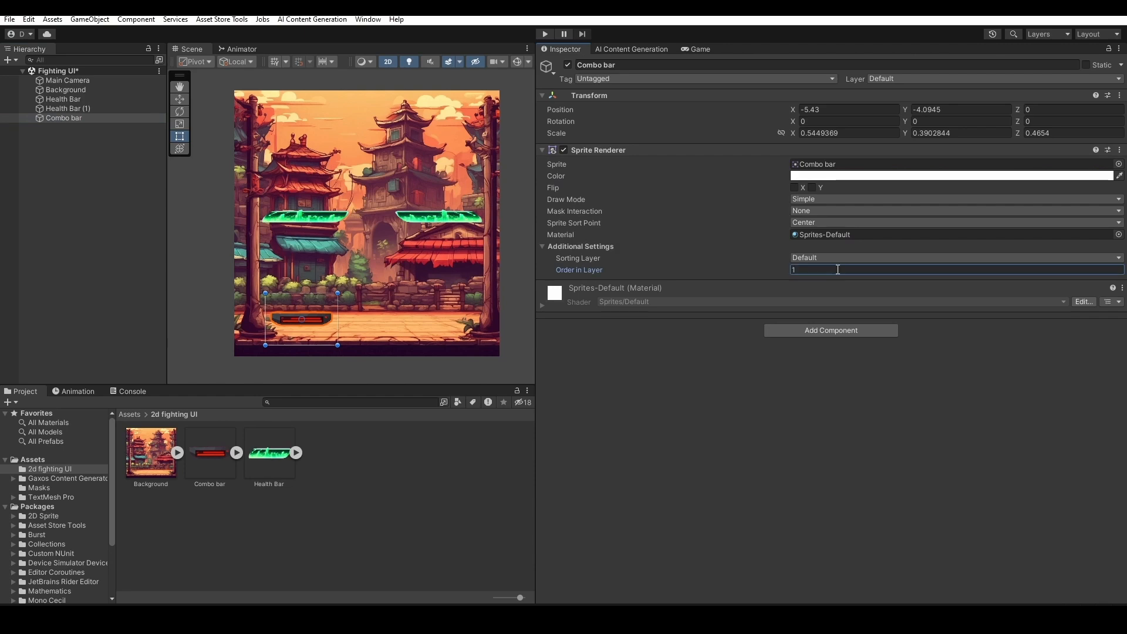
Duplicate the Combo bar, mirror the copy with X scale -0.5449369, and set its X position to 5.43.
key("ctrl+d")
left_click(807, 110)
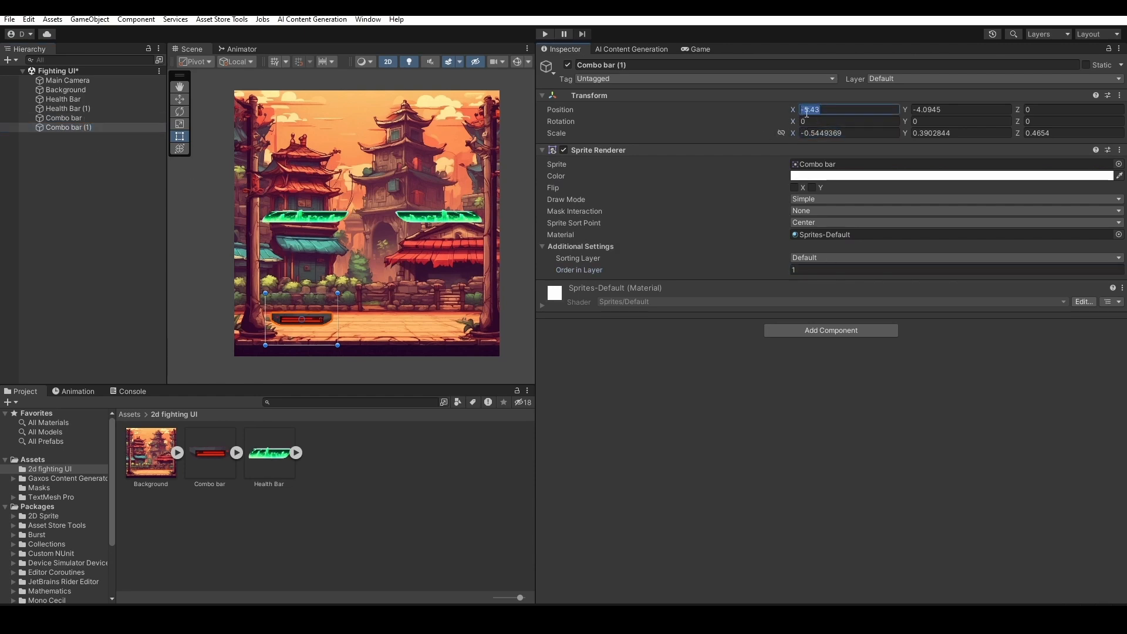
key("Left")
key("Delete")
left_click(698, 50)
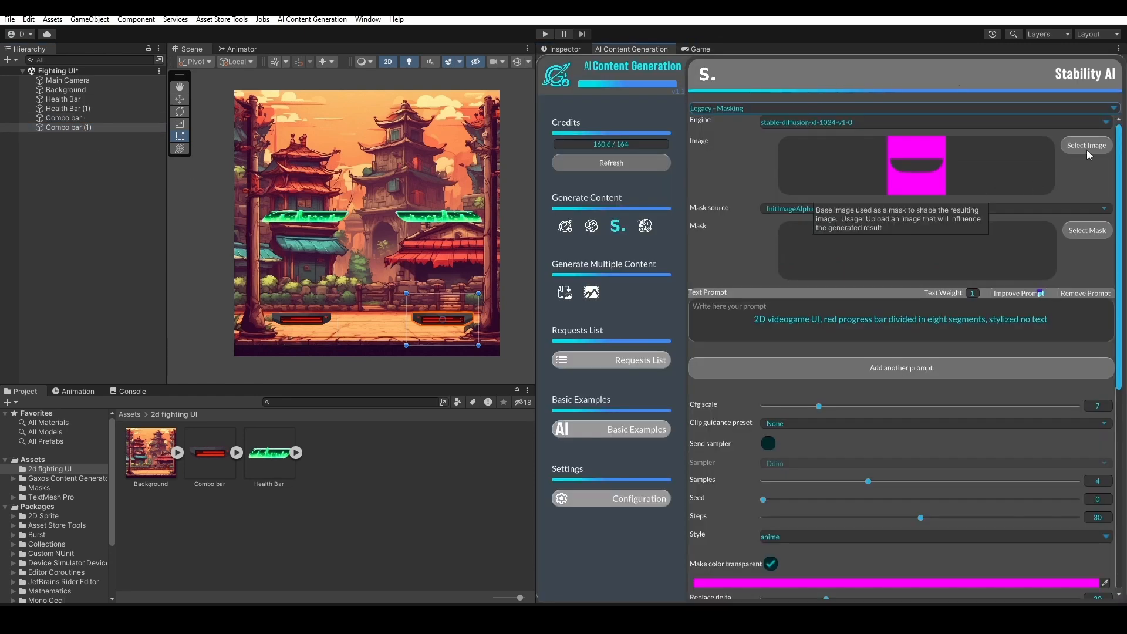
Load Block_Circle_Ends_2X2 from the Masks folder as the masking source image.
left_click(1086, 150)
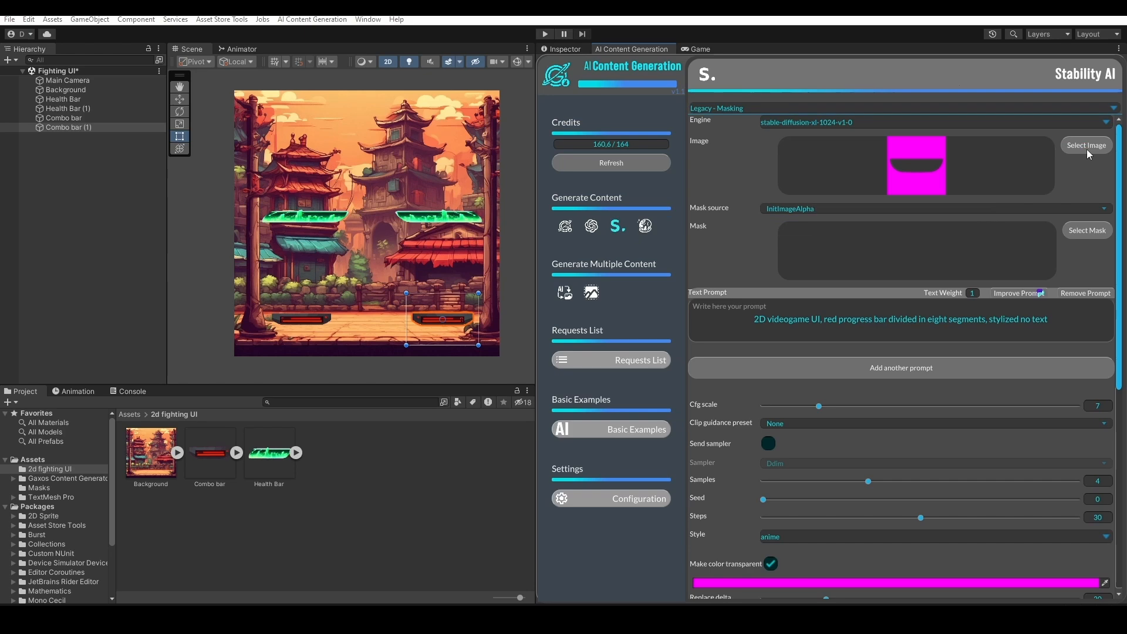
double_click(235, 117)
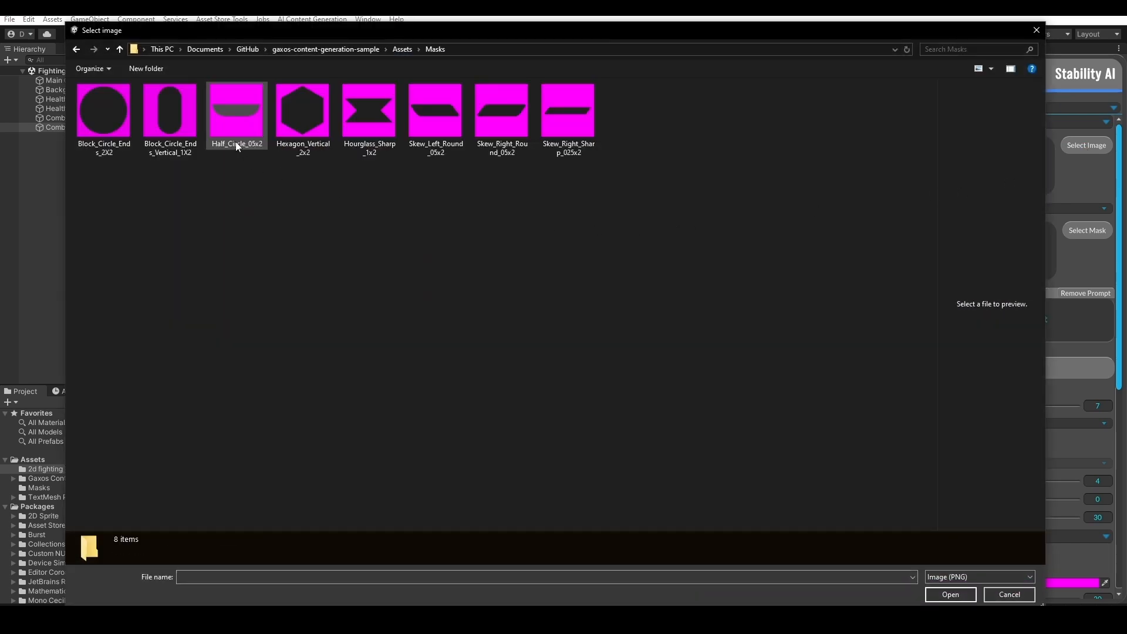
double_click(123, 125)
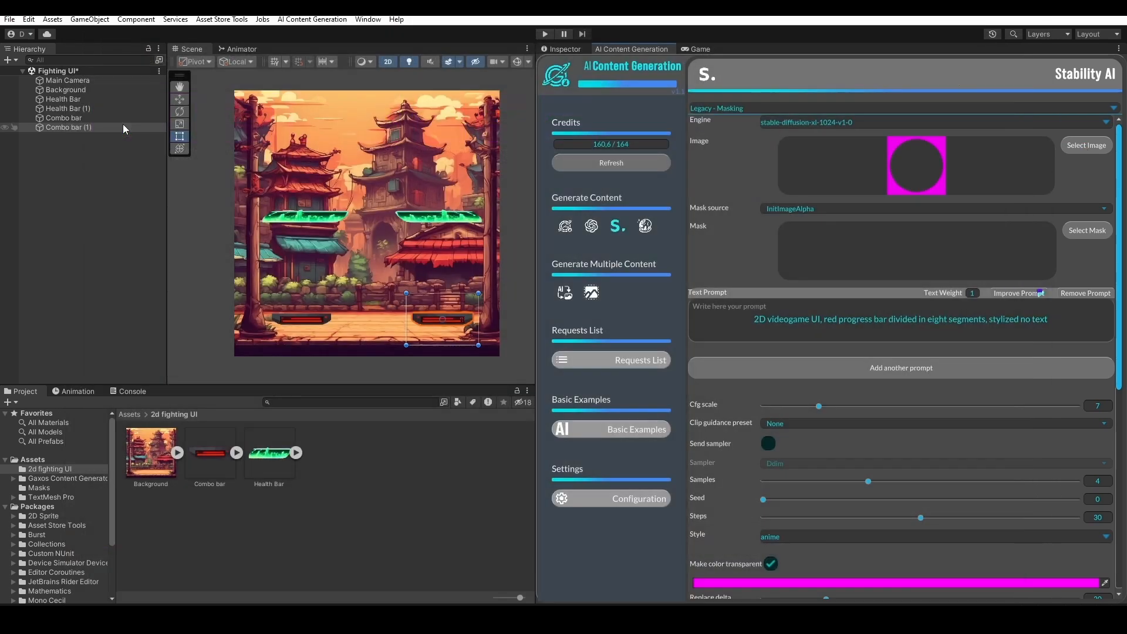
Change the prompt to "2d retro fighting game UI text "combo" button, stylized" and generate the images.
left_click(895, 327)
type("2d retro fi")
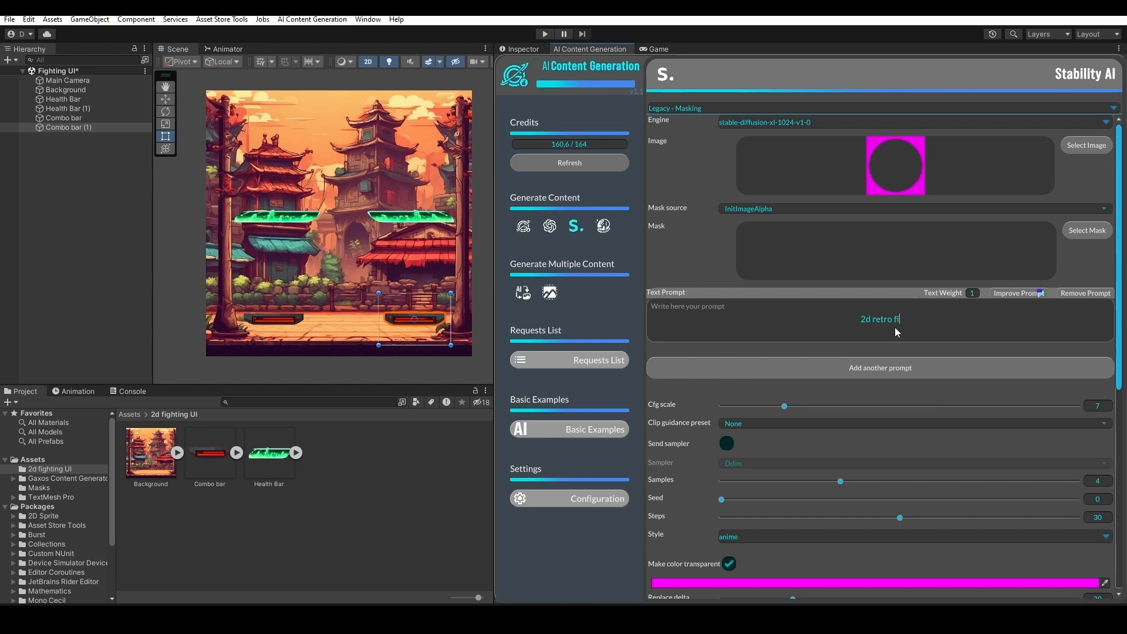
type("ghting game UI text \"combo\" button, stylized")
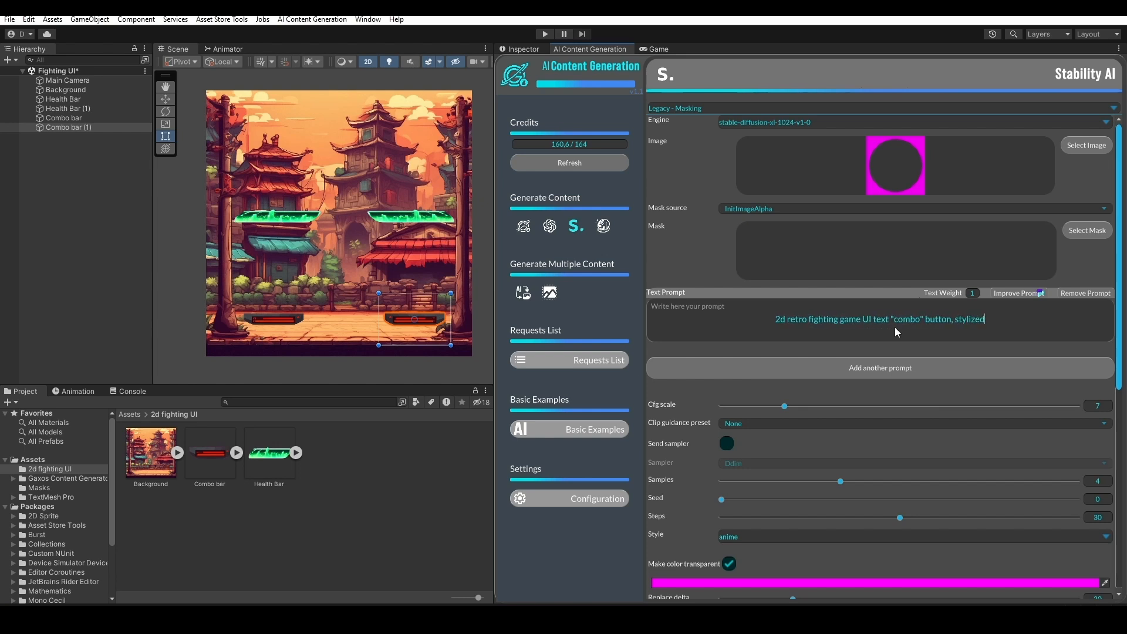
scroll(894, 327, "down", 2)
left_click(881, 588)
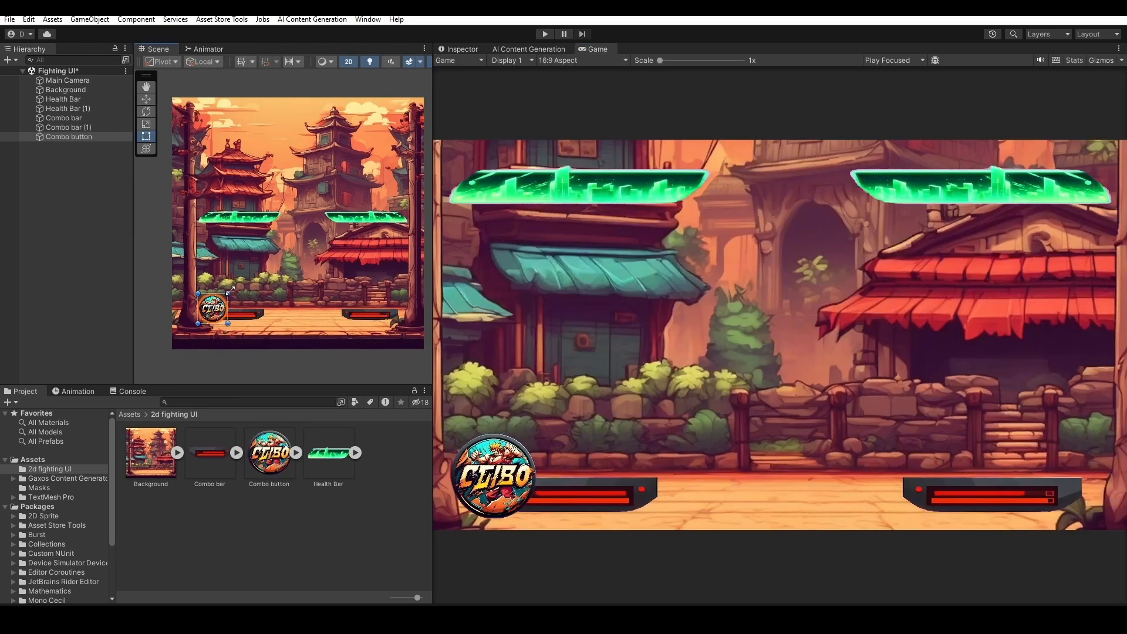
Shrink the Combo button slightly beside the left combo bar and place a copy beside the right combo bar.
left_click_drag(230, 290, 228, 293)
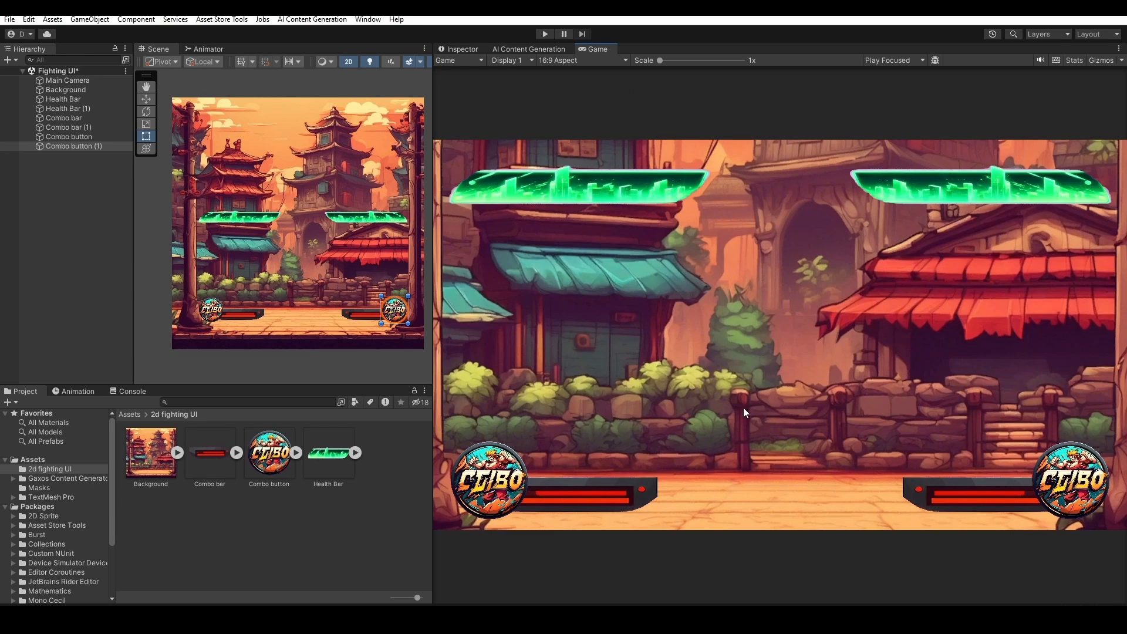
Return to the Legacy - Masking generator and load Hexagon_Vertical_2x2 as the source image.
left_click(528, 49)
left_click(658, 110)
left_click(639, 199)
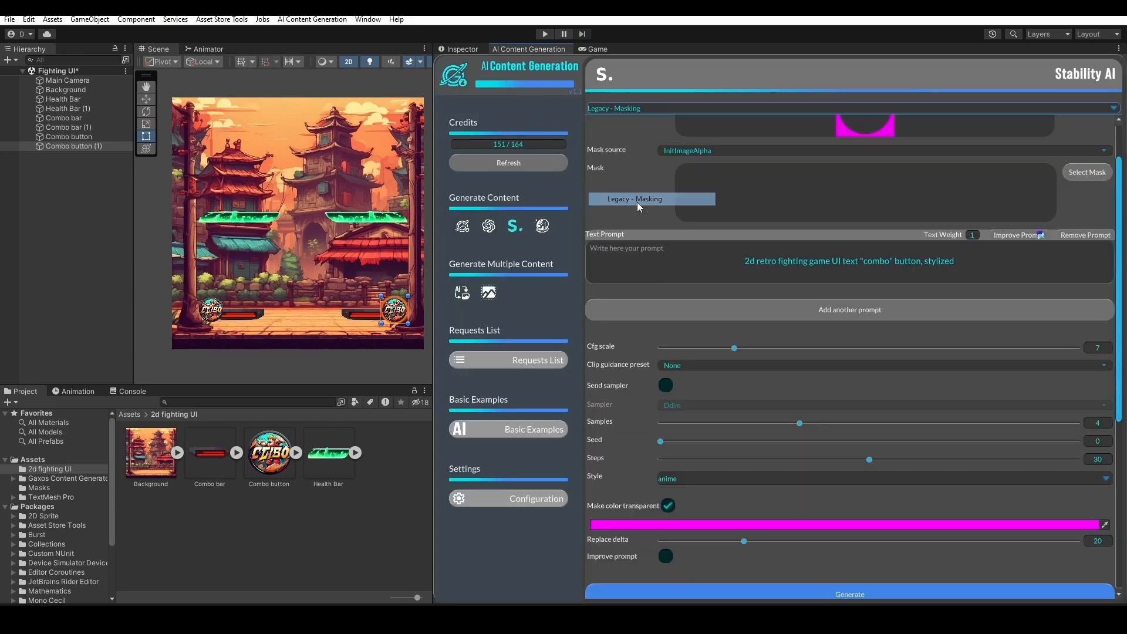
left_click(1086, 145)
left_click(949, 594)
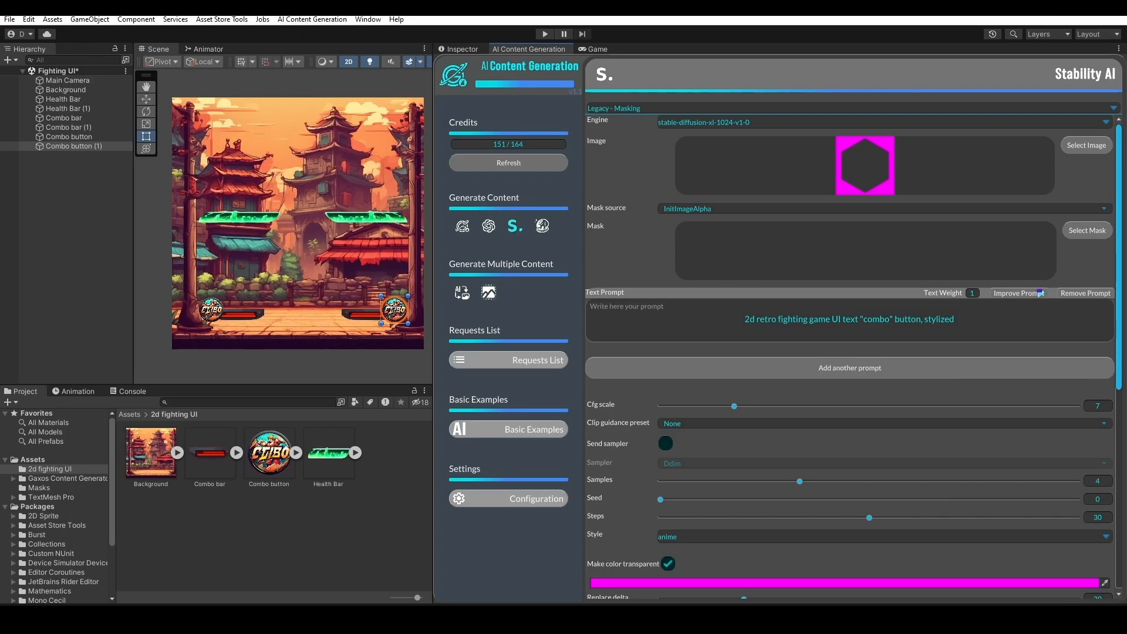
Replace the text prompt with "2d retro fighting game Character profile portrait, girl with blue hair and glasses".
left_click(951, 330)
type("2d retro fighting")
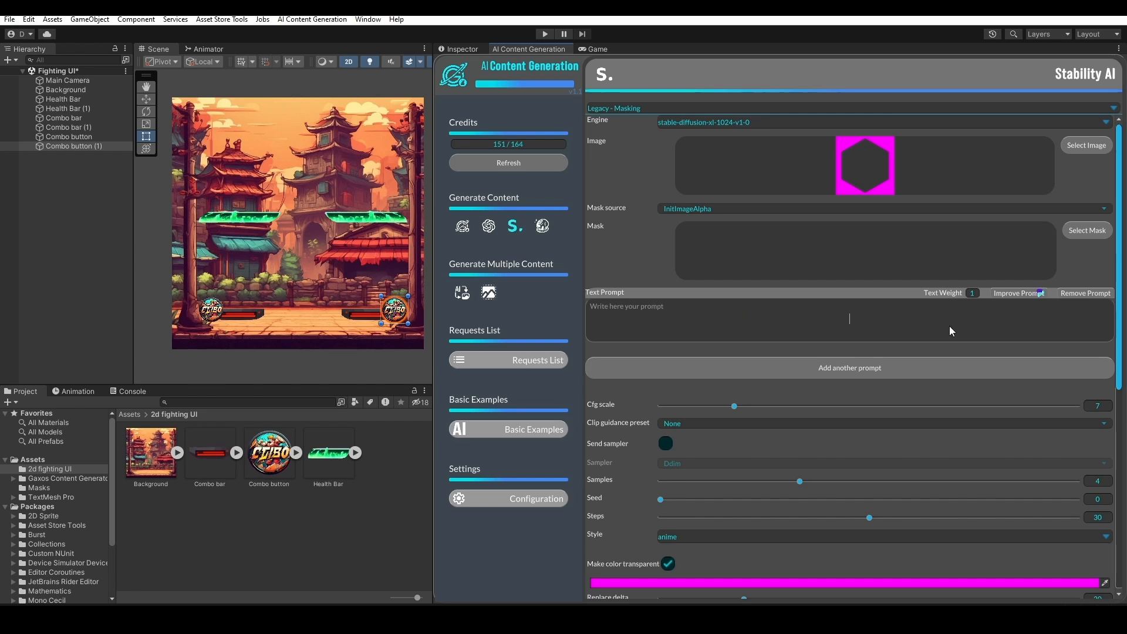
type(" game Character profile portrait, girl ")
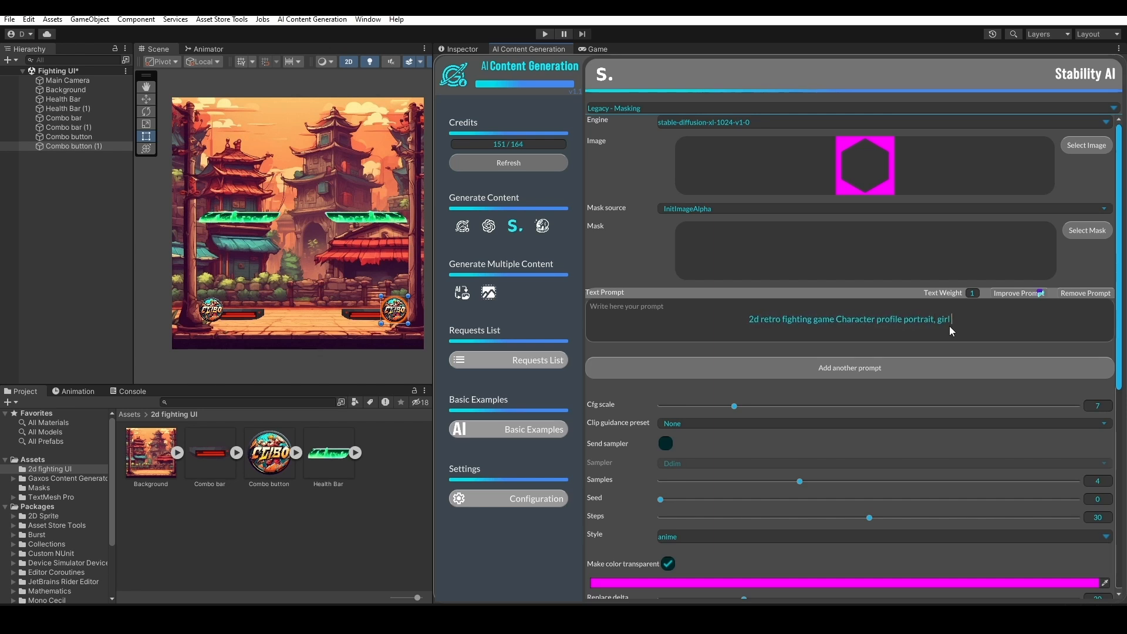
type("with blue hair and glasses")
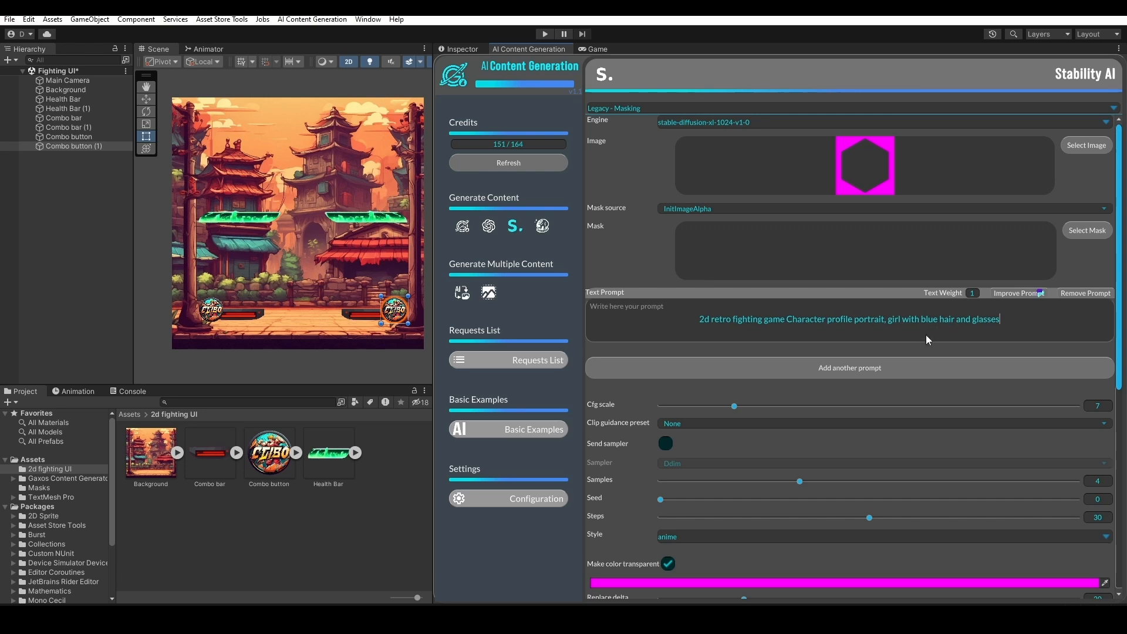
scroll(949, 326, "down", 3)
Change the prompt's character description to "man with black clothes and red hair" and generate the portraits.
left_click_drag(888, 224, 1081, 233)
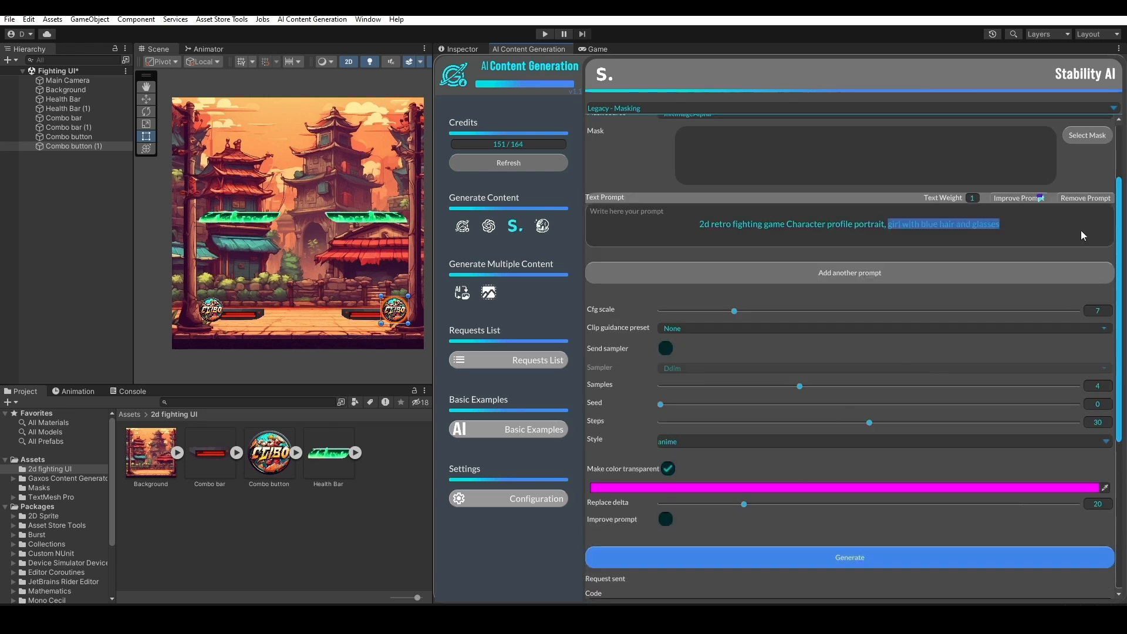
type("man with red")
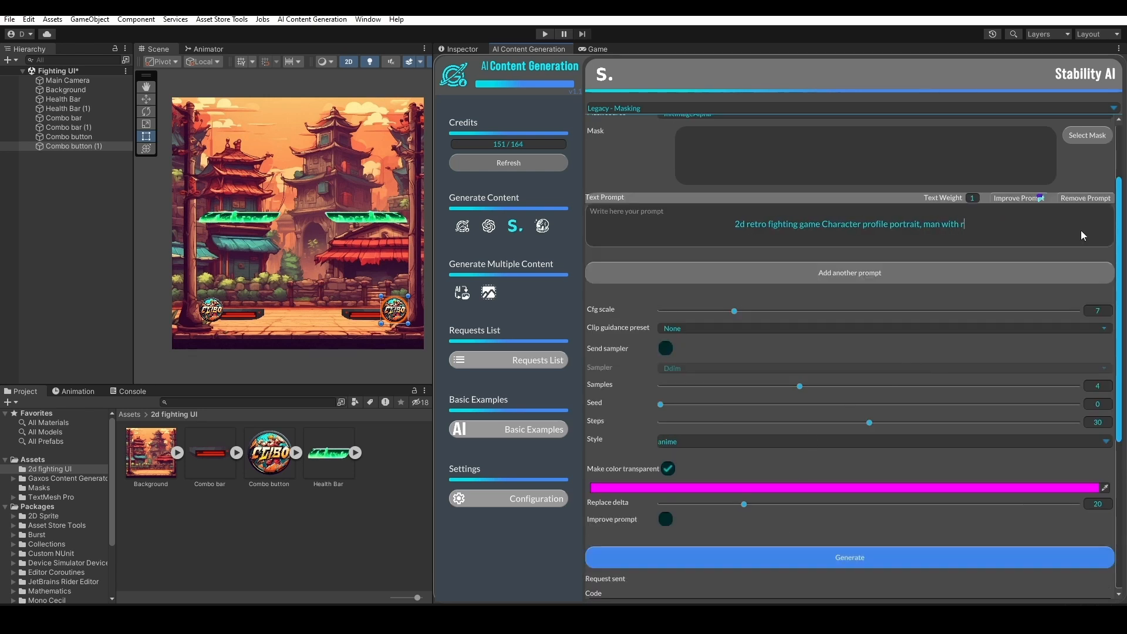
key("BackSpace")
key("BackSpace")
key("BackSpace")
key("BackSpace")
type("bla")
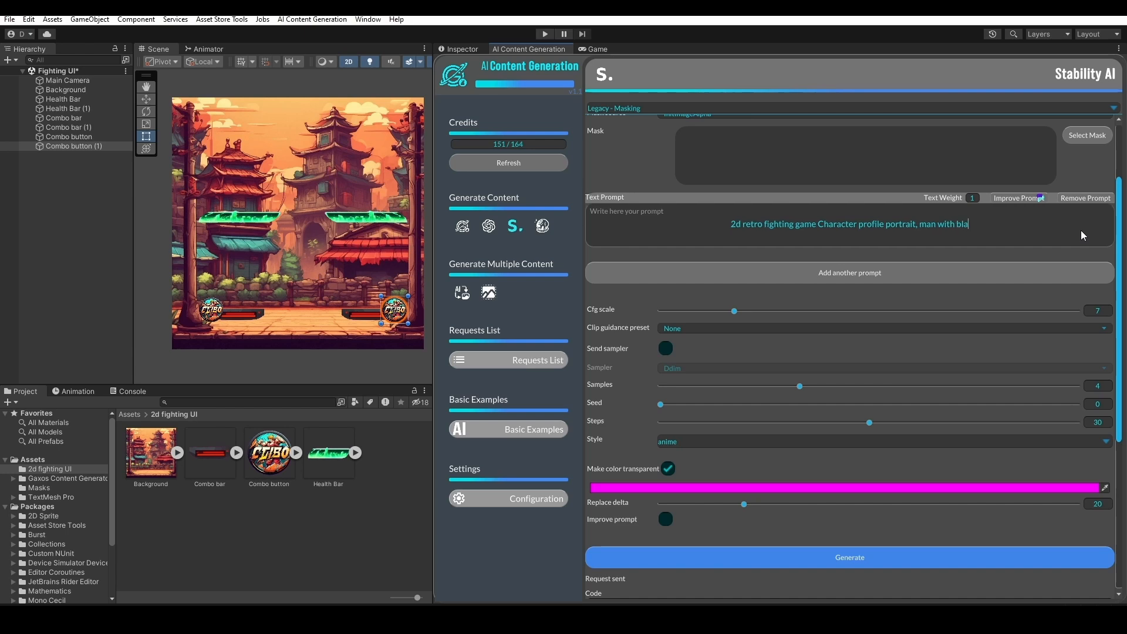
type("ck clothes and red hair")
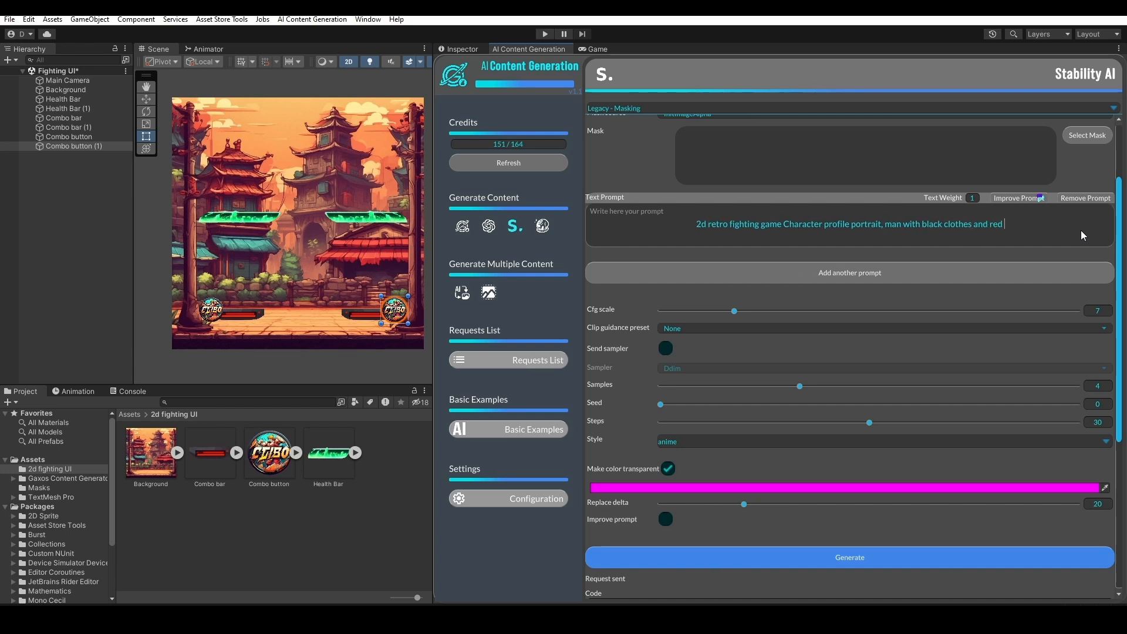
left_click(816, 561)
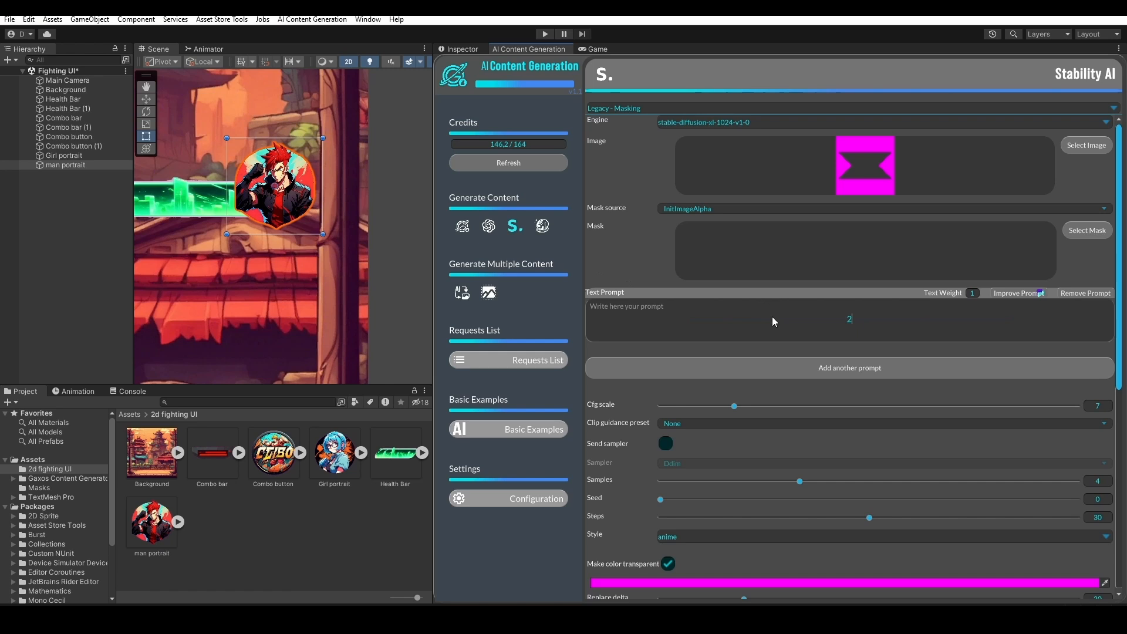
Enter the prompt "2d retro fighting game UI icon, "VS" text with a timer countdown", enable Improve prompt and generate the images.
type("d retro foighting game UI icon, \"VS\" text with a timer countdown")
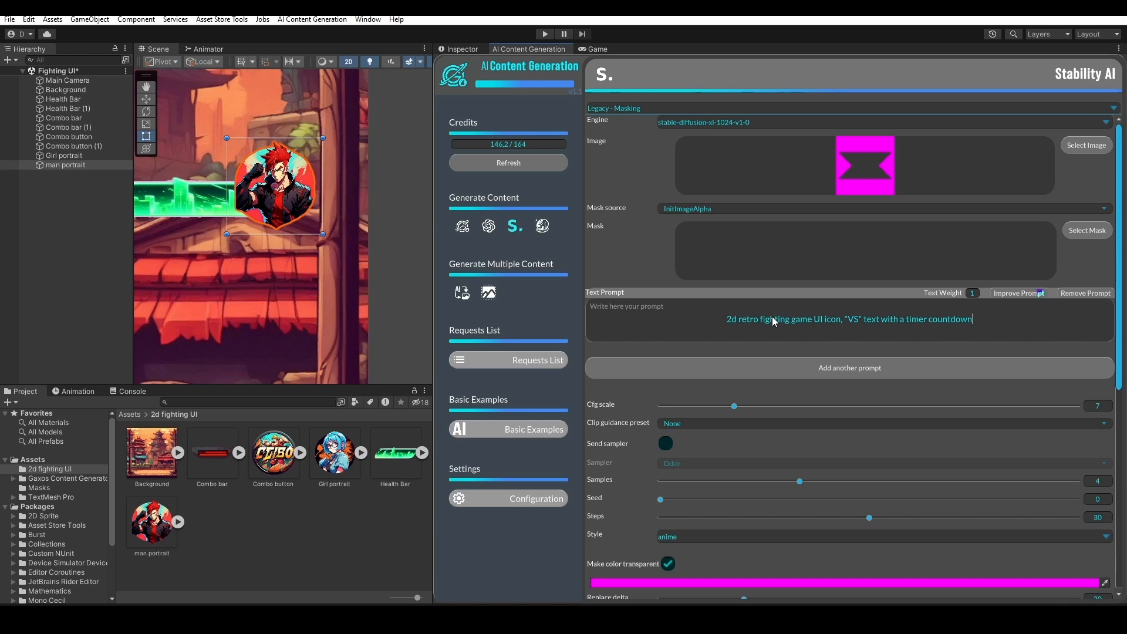
scroll(773, 316, "down", 3)
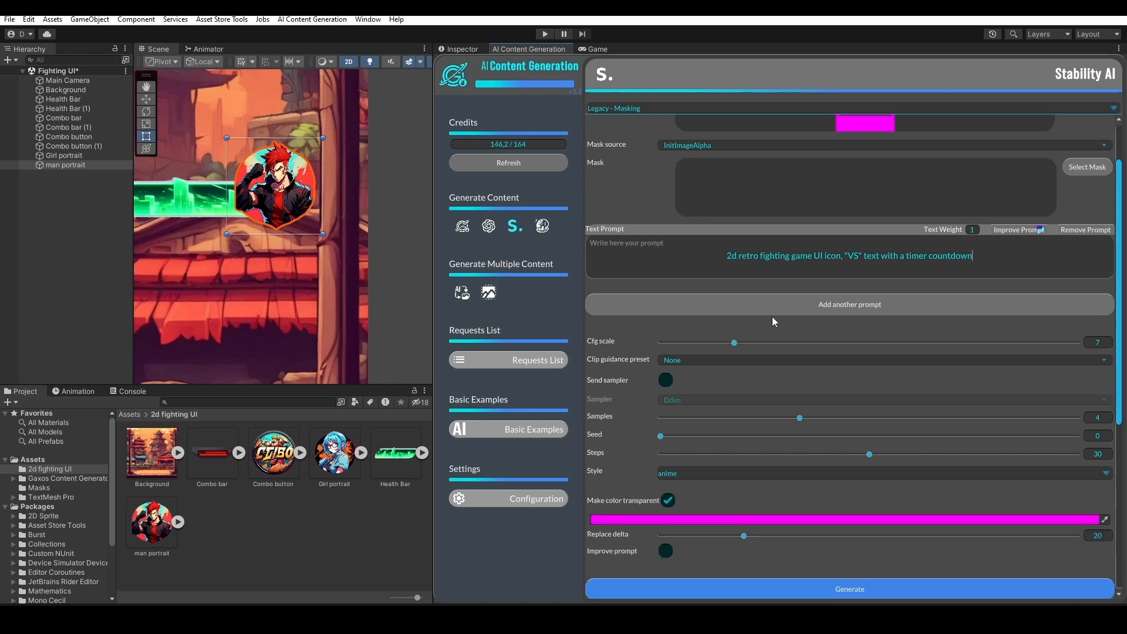
scroll(759, 335, "down", 3)
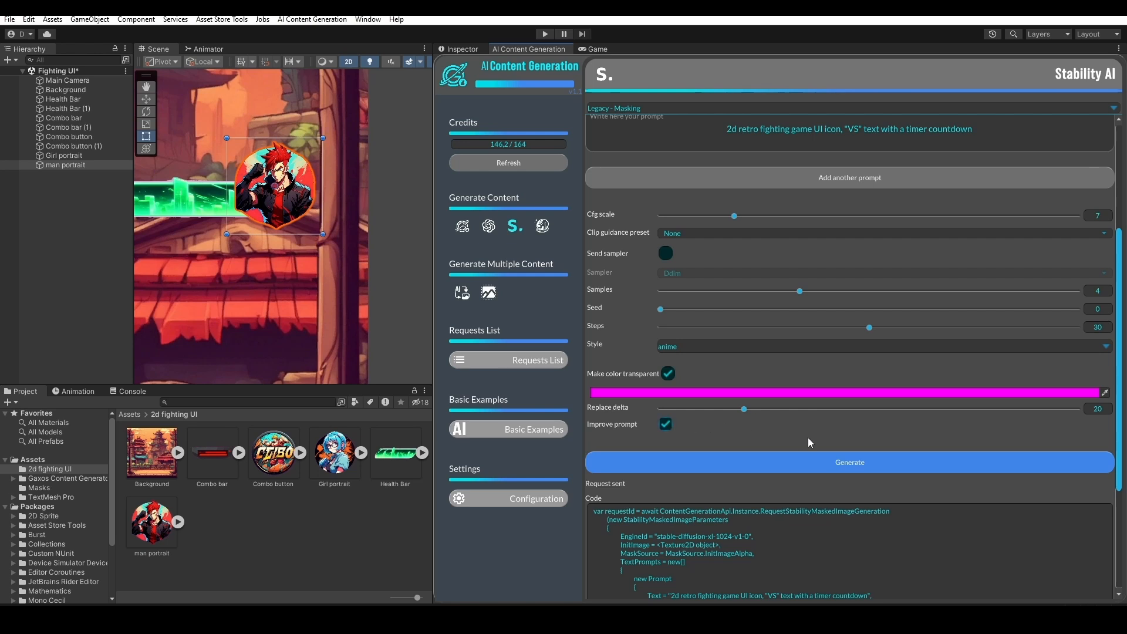
left_click(812, 458)
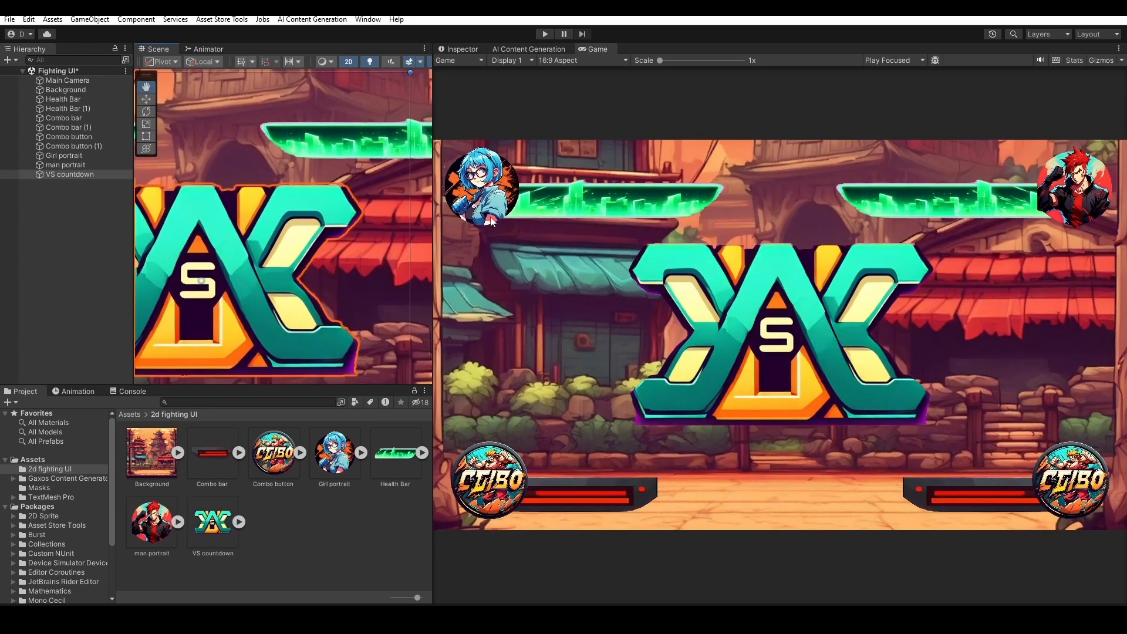
Shrink the VS countdown sprite and move it up to the centre between the two health bars.
scroll(336, 238, "down", 3)
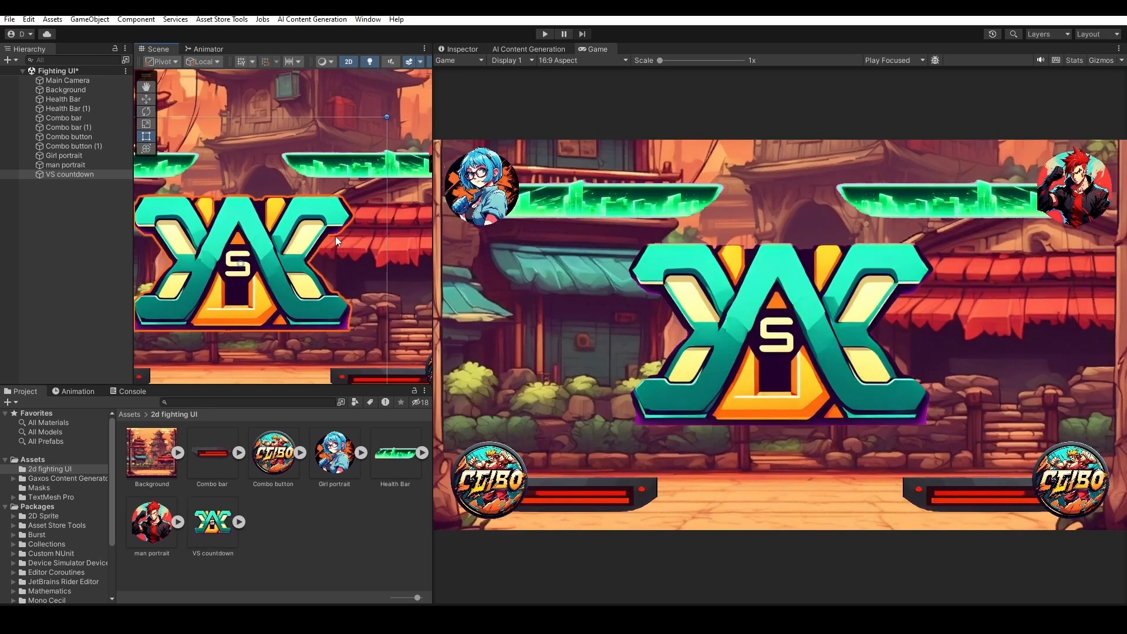
left_click_drag(379, 130, 307, 206)
left_click_drag(274, 265, 275, 170)
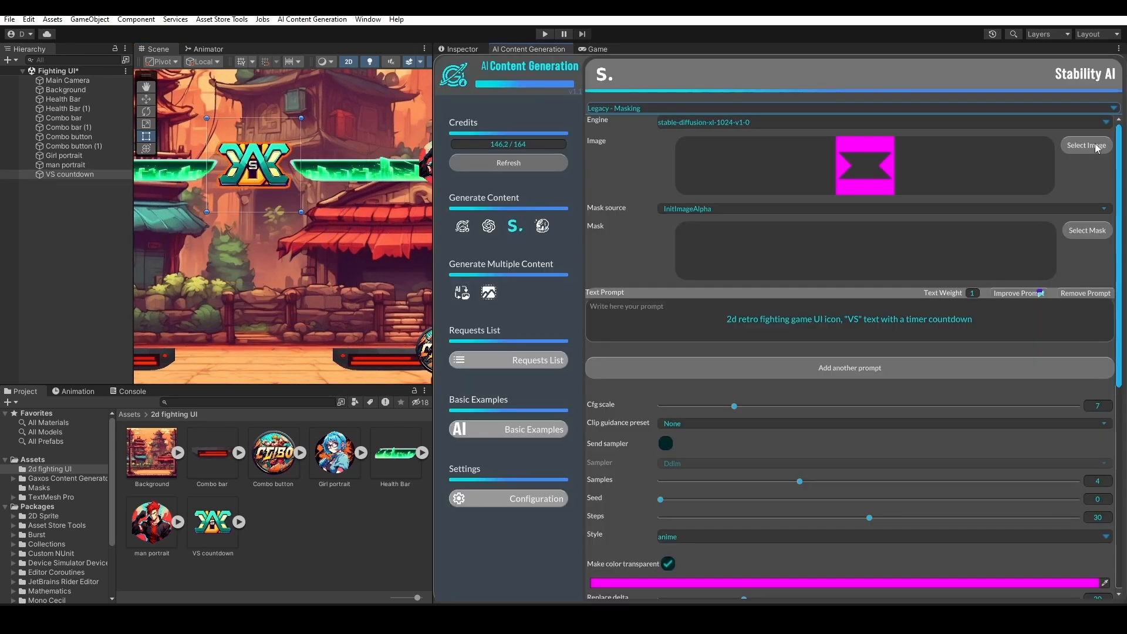
Load Block_Circle_Ends_Vertical_1X2 from the Masks folder as the source image.
left_click(1096, 147)
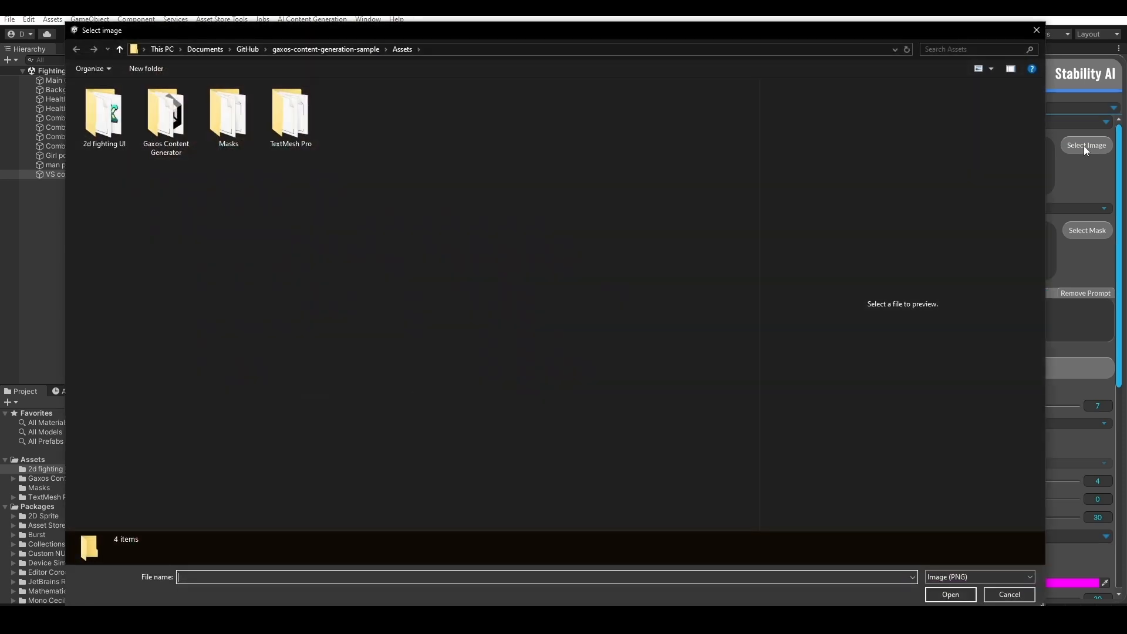
double_click(221, 134)
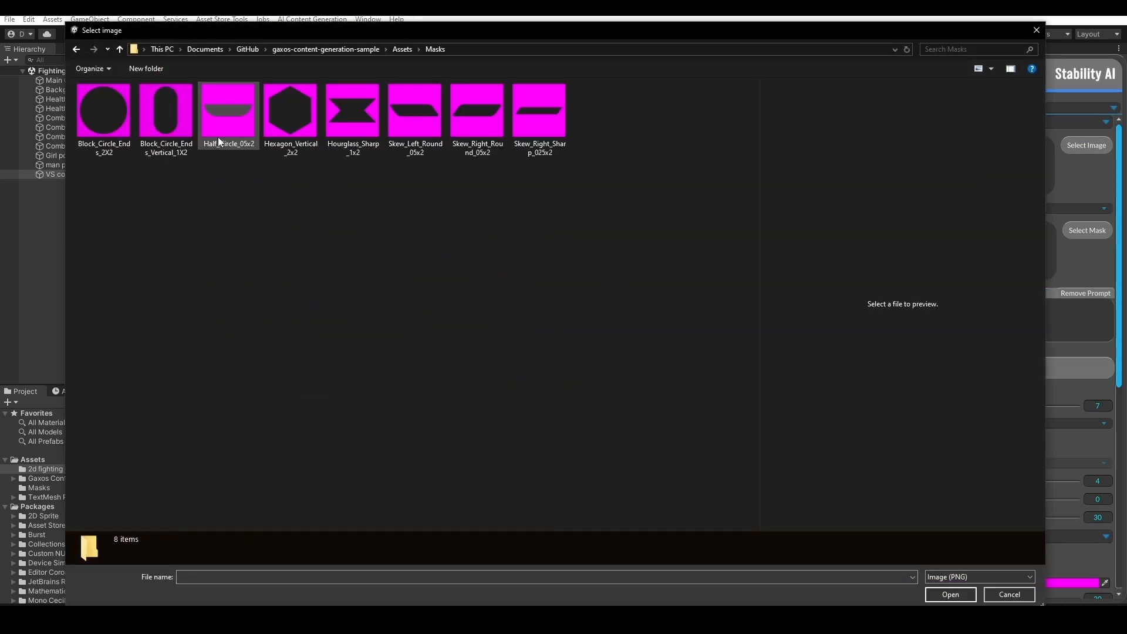
double_click(168, 138)
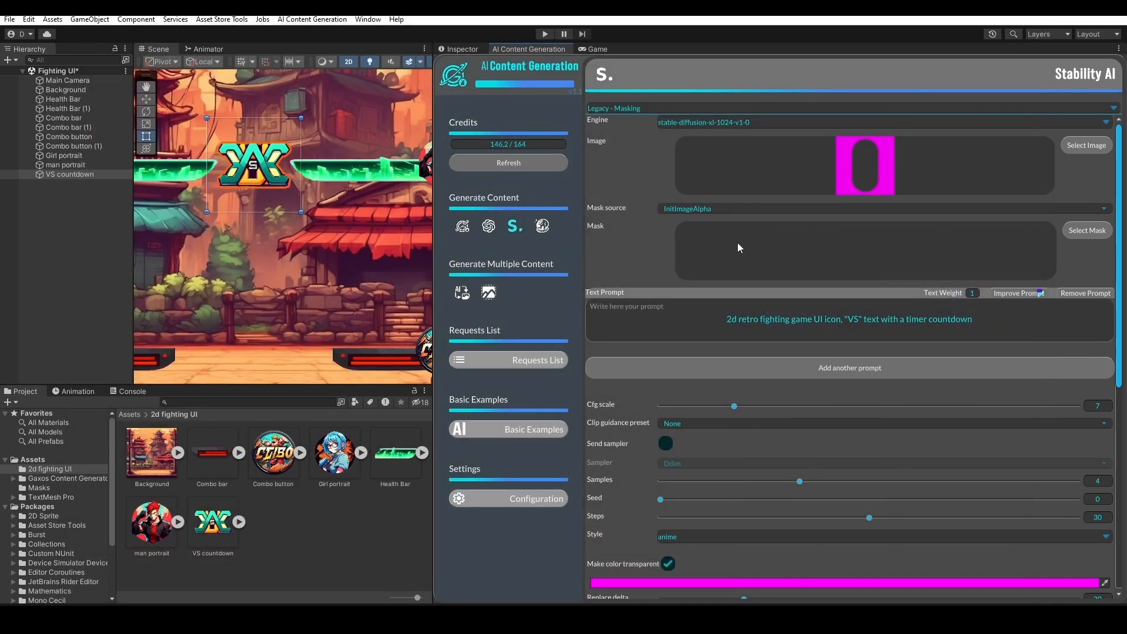
Replace the prompt with "2d retro fighting game Character fullbody fighter sprite, girl with glasses and blue hair" and set the seed to 6.
left_click(844, 311)
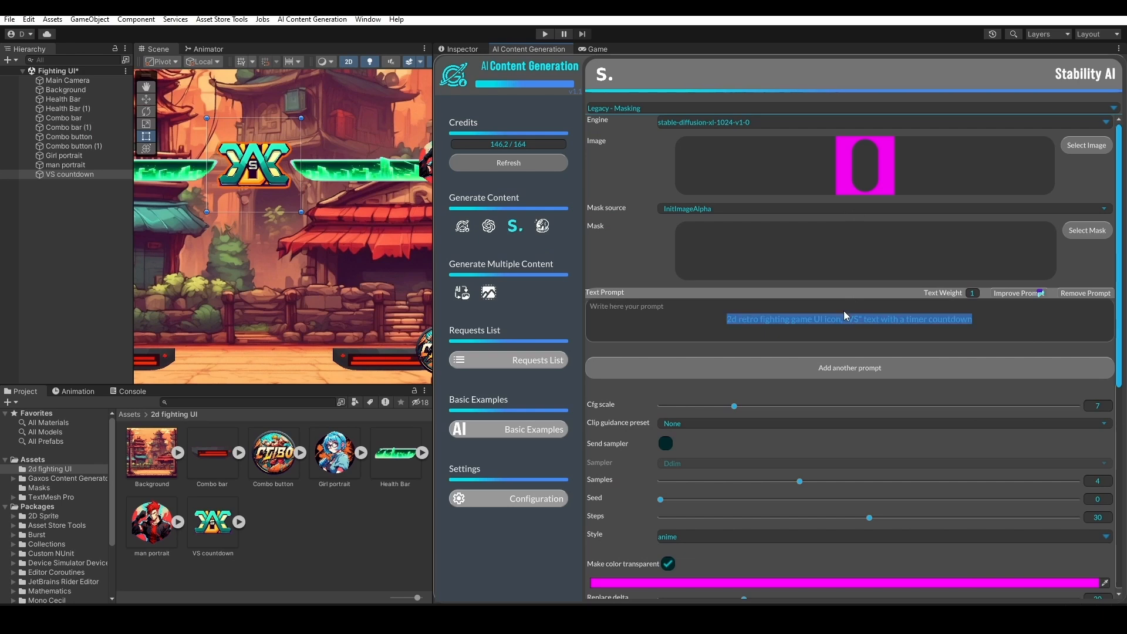
key("BackSpace")
type("2d retro fighting game Character fullbody fighter sprite, girl with blu")
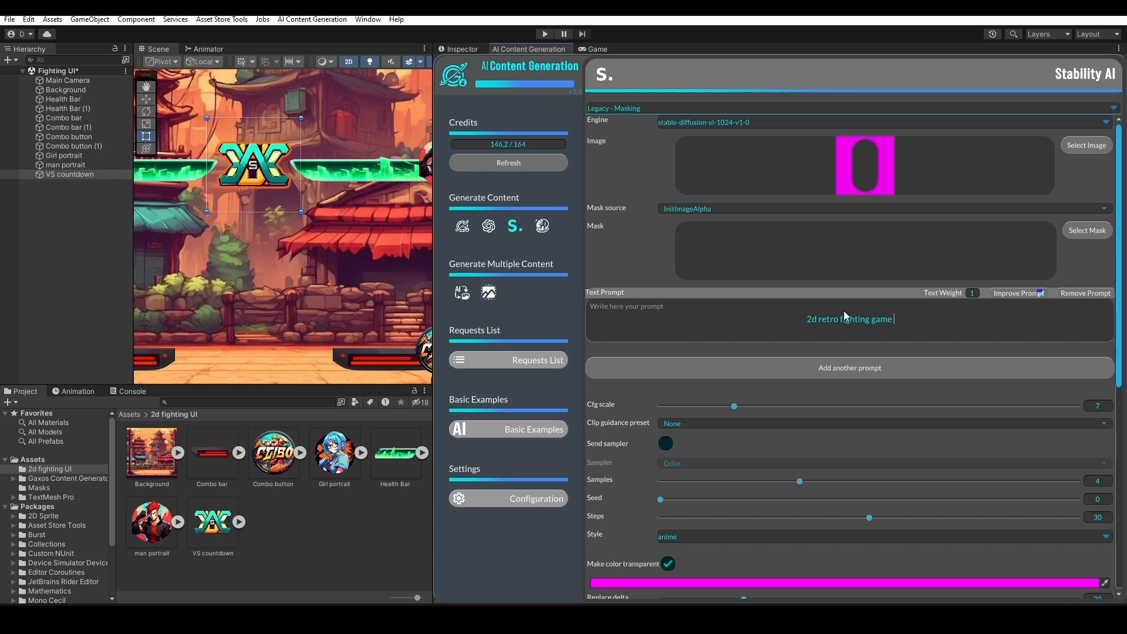
type("e hair and glasses.")
left_click_drag(933, 322, 1019, 324)
type("glasses and blue hair")
left_click(907, 500)
scroll(887, 460, "down", 4)
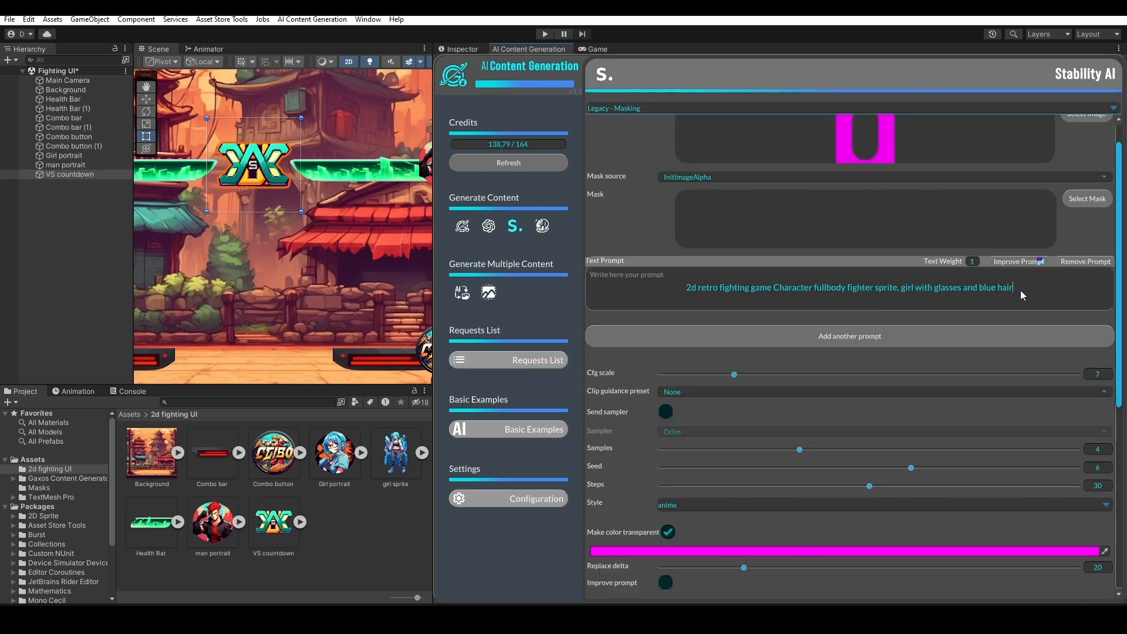
Change the end of the fighter sprite prompt to "man with black clothes and red hair, no background".
key("BackSpace")
key("BackSpace")
key("BackSpace")
key("BackSpace")
key("BackSpace")
key("BackSpace")
key("BackSpace")
key("BackSpace")
key("BackSpace")
key("BackSpace")
key("BackSpace")
key("BackSpace")
key("BackSpace")
key("BackSpace")
key("BackSpace")
key("BackSpace")
key("BackSpace")
key("BackSpace")
key("BackSpace")
key("BackSpace")
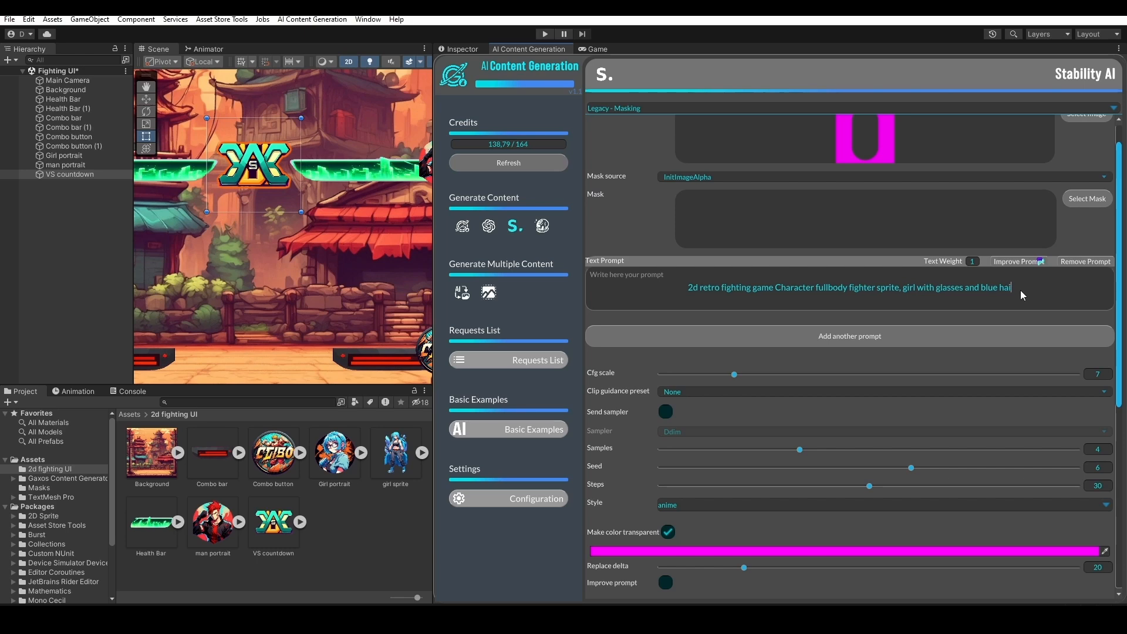
type("man with black a")
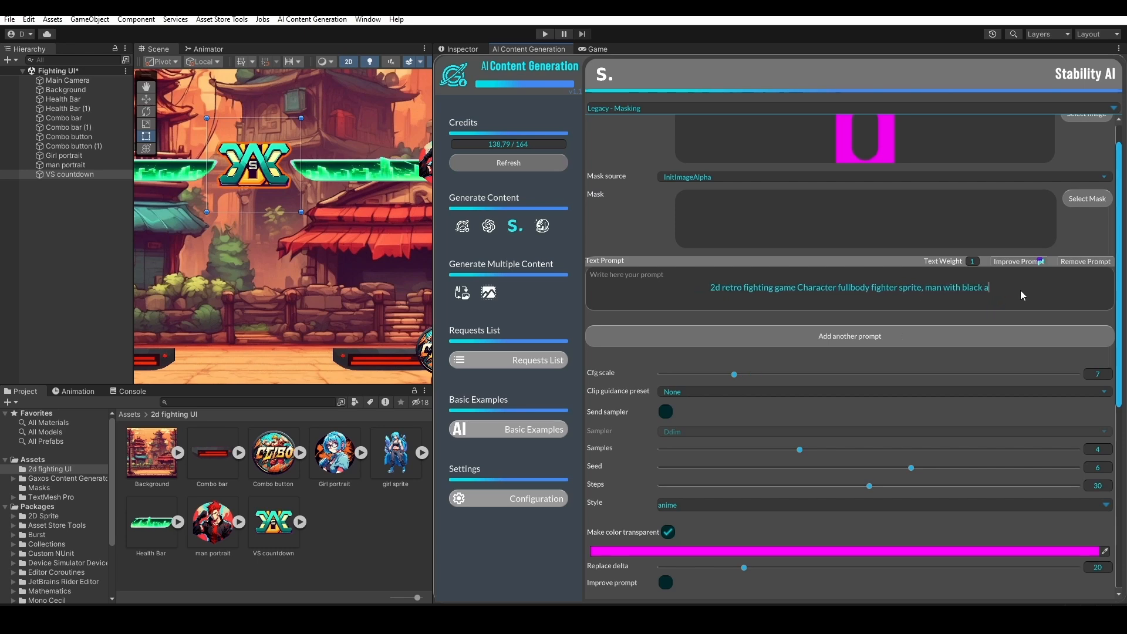
key("BackSpace")
type("cl")
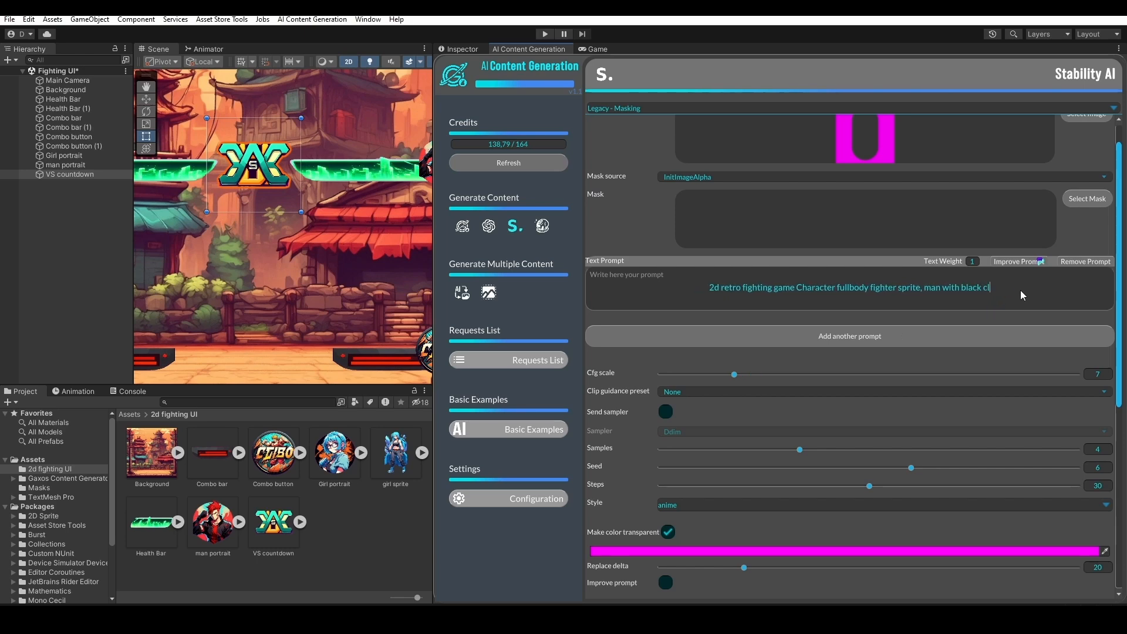
type("othes and re")
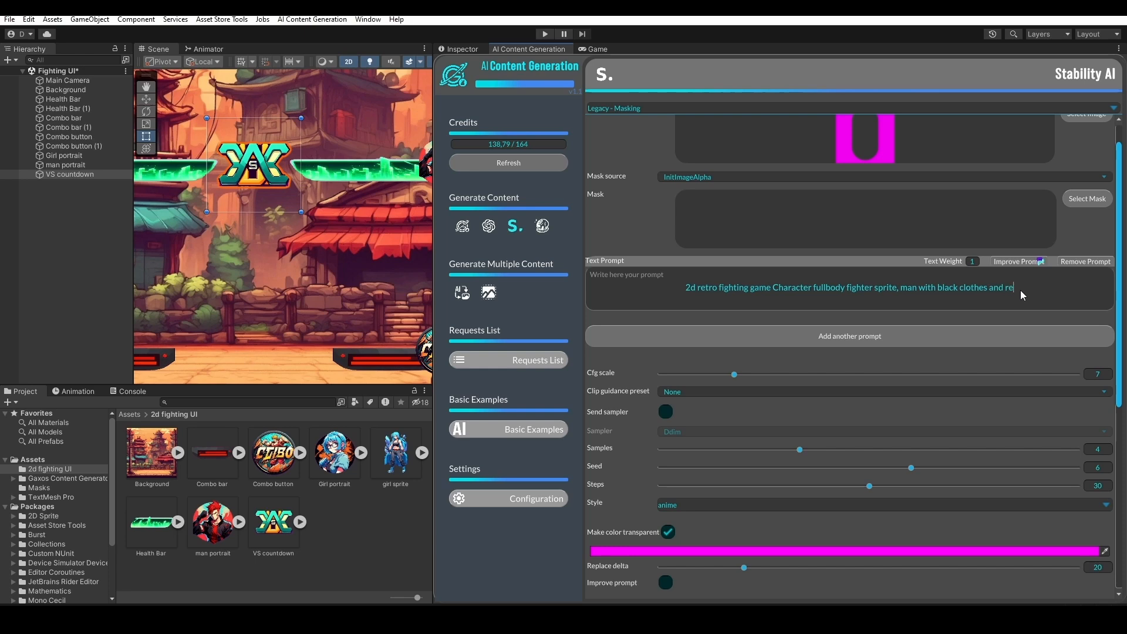
type("d hair, no background")
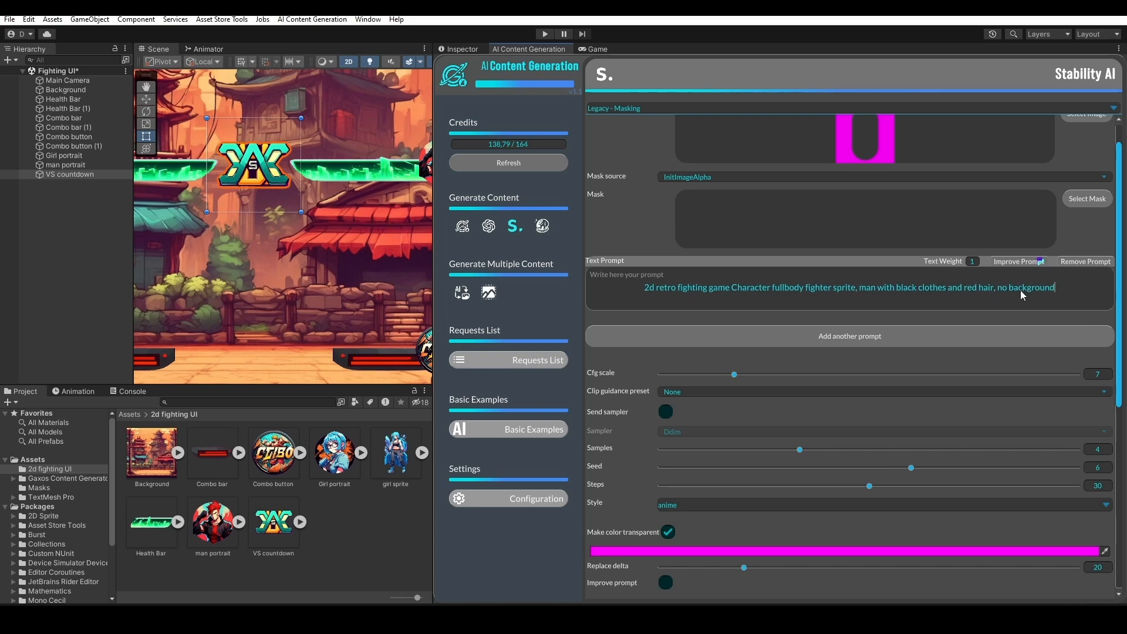
scroll(968, 319, "down", 5)
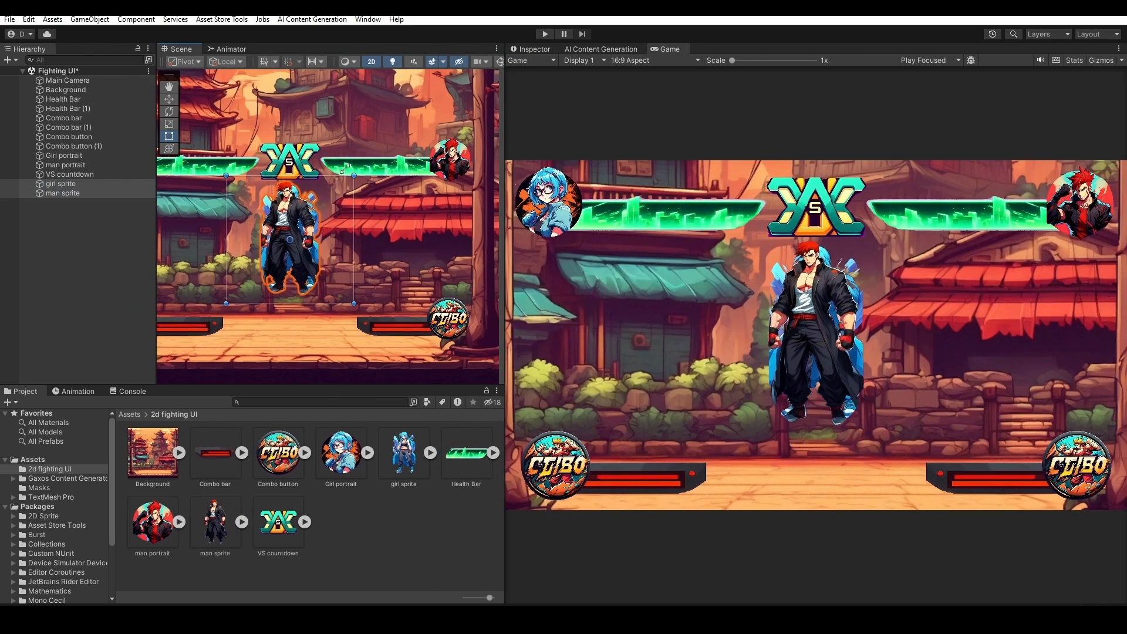
Place the girl sprite above the left combo bar and mirror it horizontally with a negative X scale.
left_click_drag(313, 222, 201, 261)
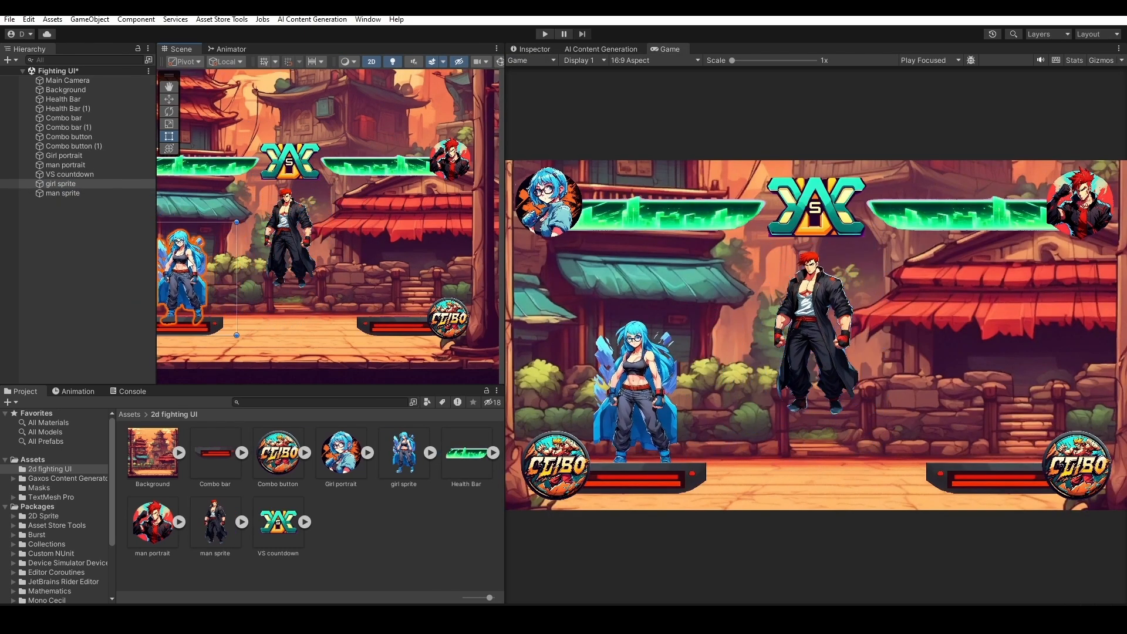
scroll(273, 286, "down", 2)
middle_click_drag(272, 286, 305, 267)
left_click(535, 49)
left_click(785, 134)
left_click(785, 133)
type("-")
Place the man sprite above the right combo bar, opposite the girl, and enlarge it slightly.
left_click_drag(322, 223, 419, 254)
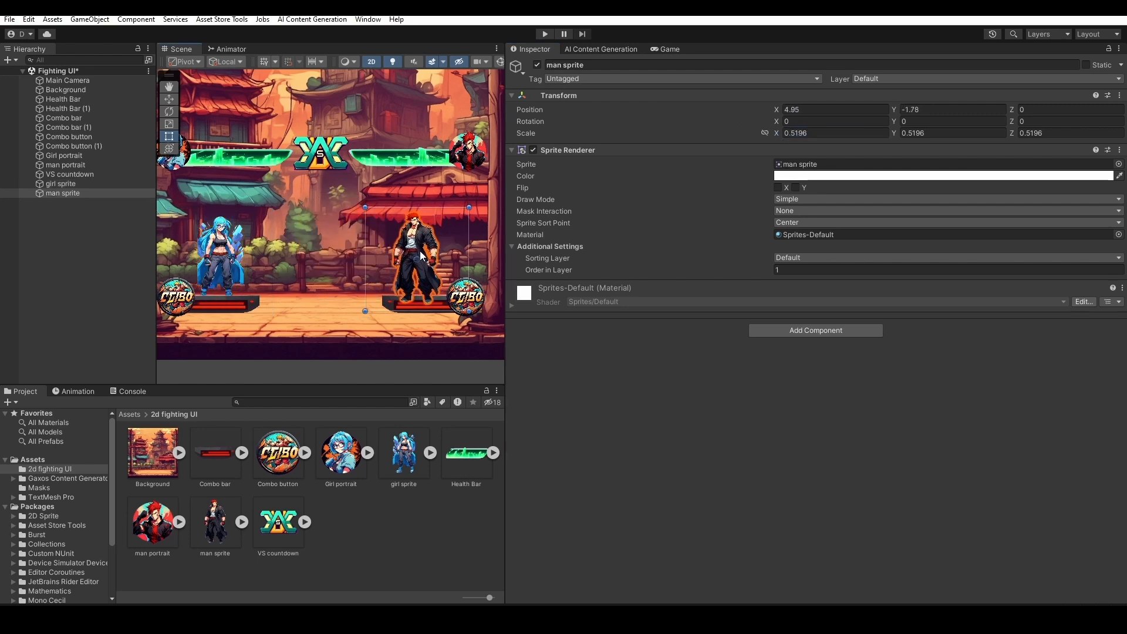
left_click(668, 50)
left_click(312, 230)
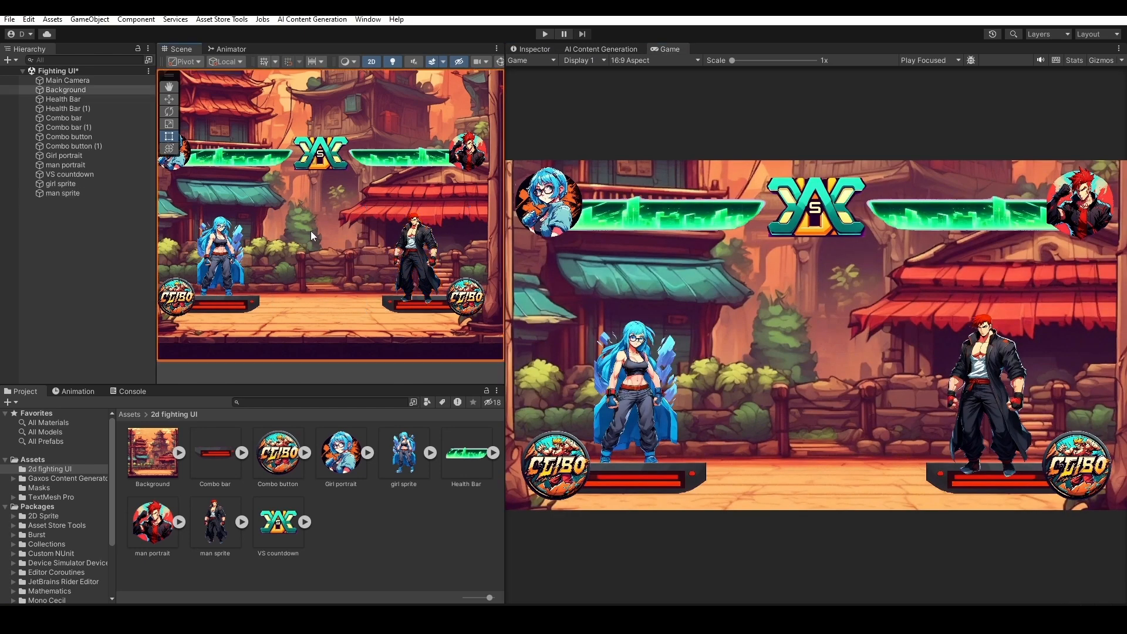
left_click(399, 260)
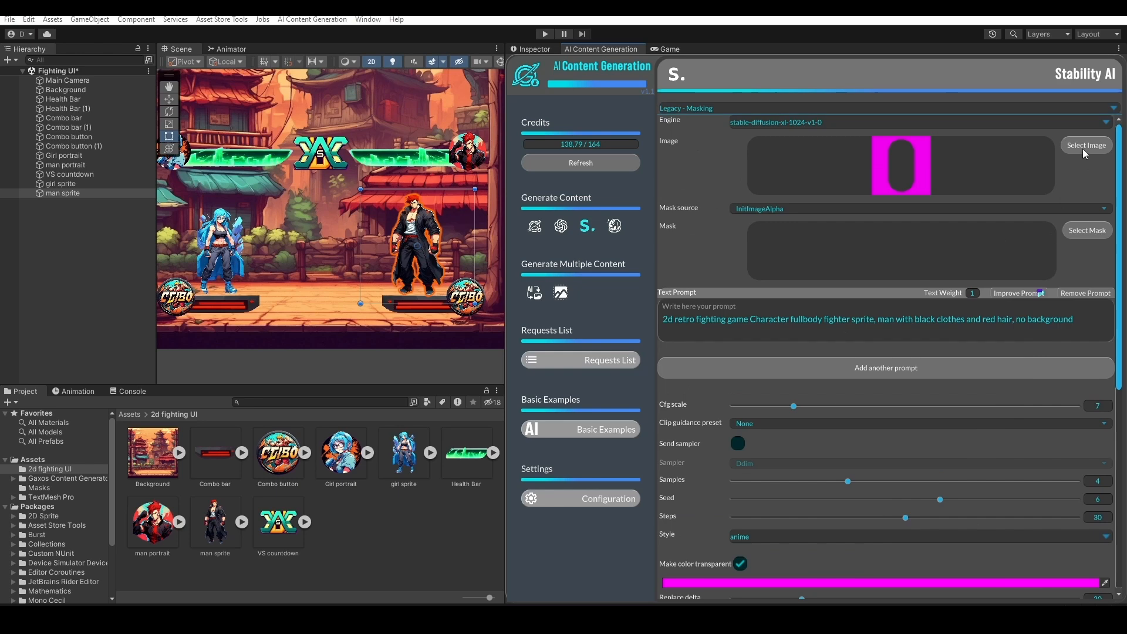
Load Skew_Right_Round_05x2 from the Masks folder as the source image.
left_click(1086, 146)
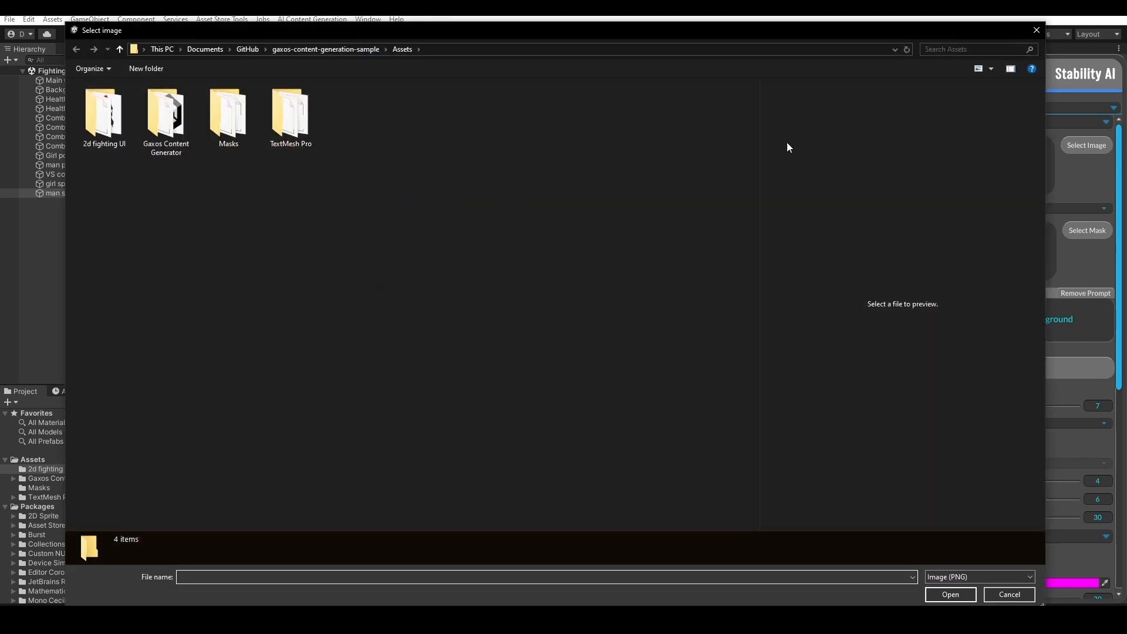
double_click(227, 114)
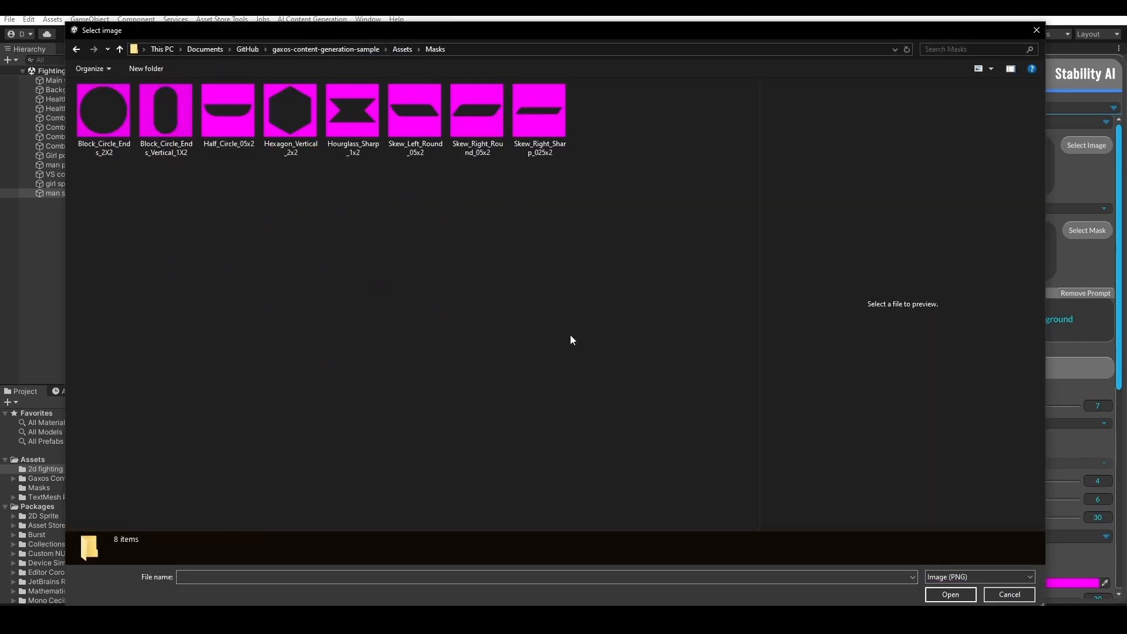
double_click(486, 129)
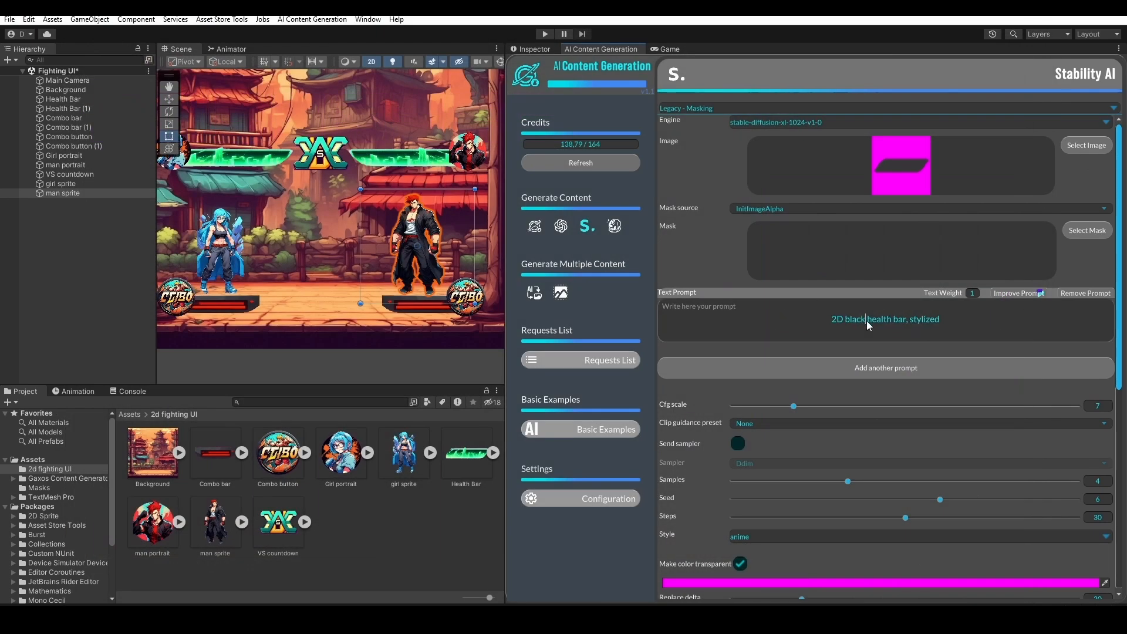
Generate images from the prompt "2D black health bar, stylized".
scroll(861, 394, "down", 3)
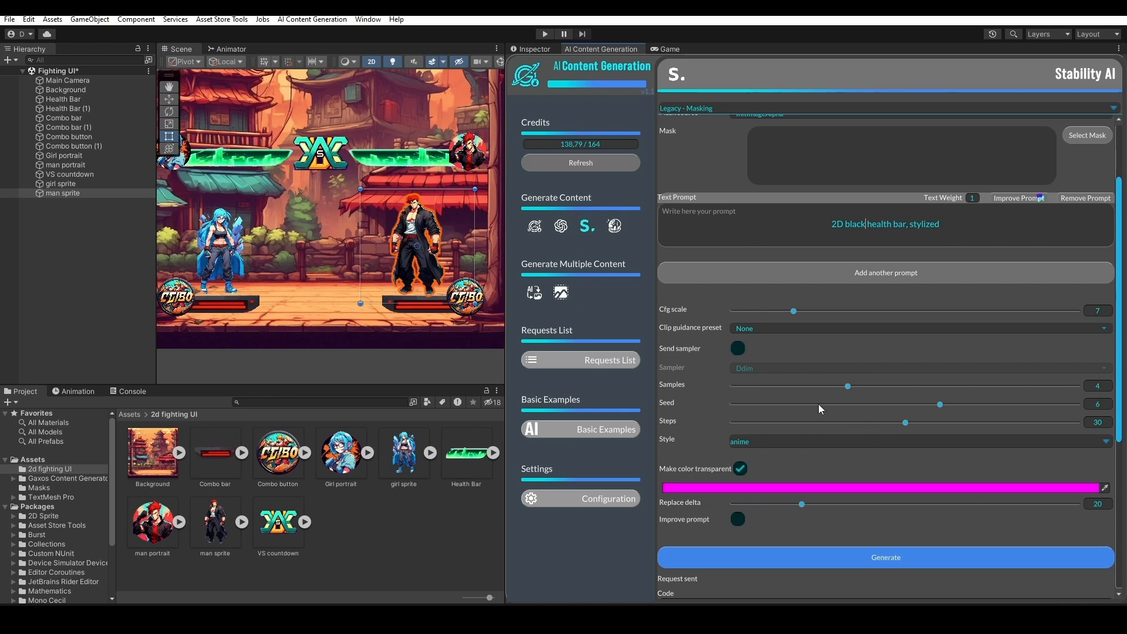
left_click(851, 561)
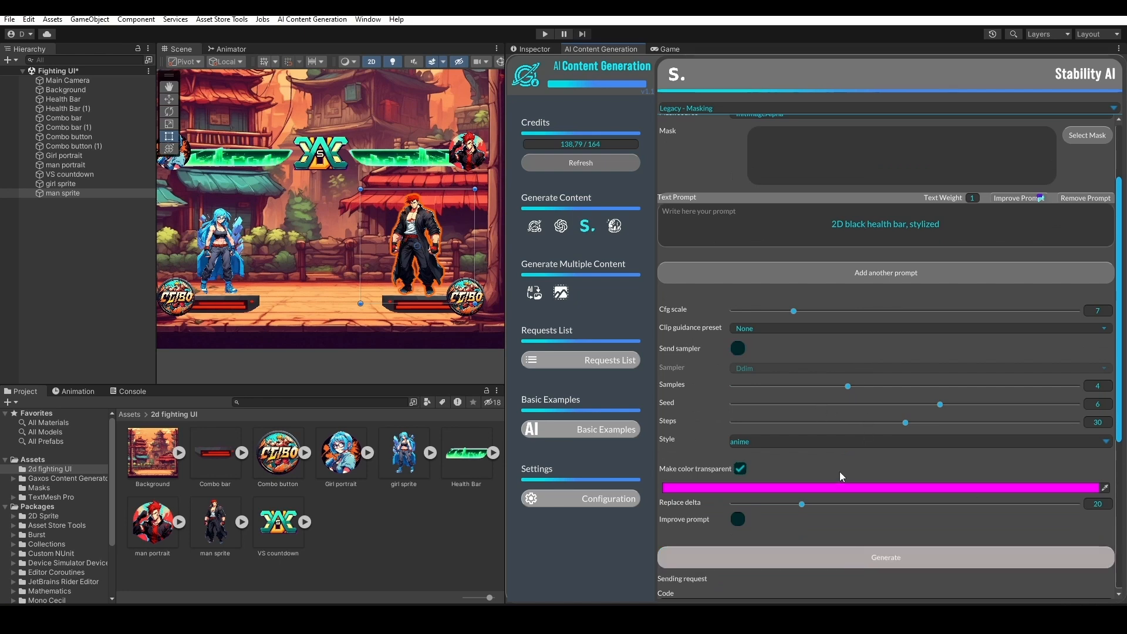
type("1")
Scale down the empty bar sprite and fit it behind the left health bar, beside the VS icon.
left_click(669, 49)
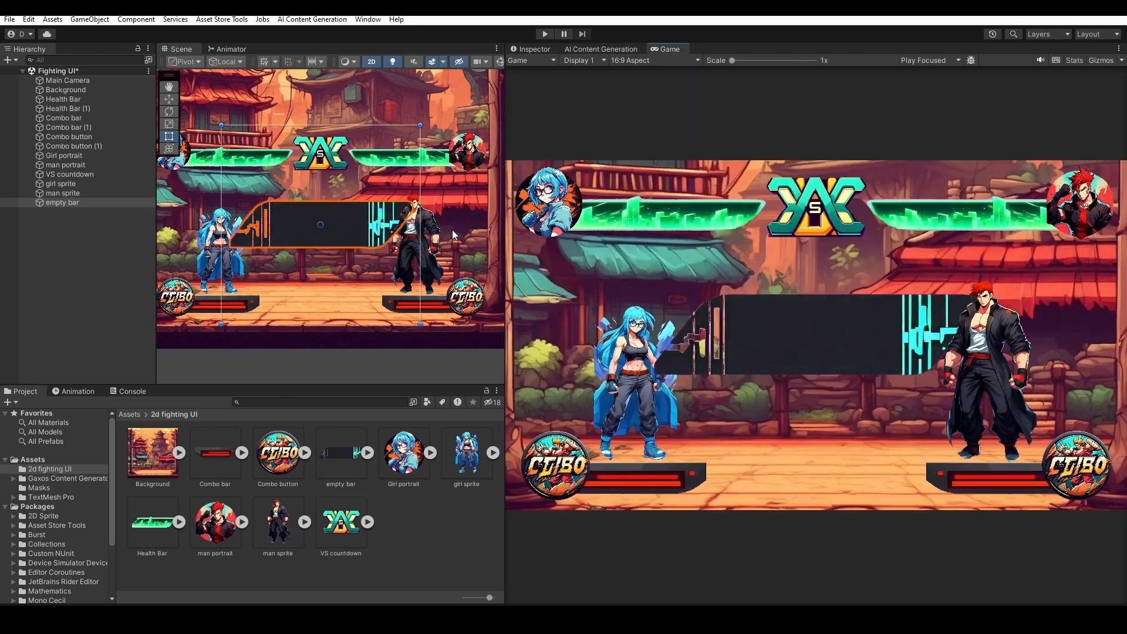
left_click_drag(335, 241, 247, 178)
middle_click_drag(305, 229, 389, 254)
left_click_drag(418, 289, 372, 255, "alt+shift")
left_click_drag(329, 203, 330, 201)
mouse_move(339, 125)
left_mouse_down("alt")
mouse_move(339, 151)
mouse_move(383, 179)
mouse_move(354, 188)
left_mouse_up("alt")
left_click(101, 100)
Duplicate the empty bar and mirror the copy to the opposite side with a negative X scale and X position 4.2742.
left_click(93, 202)
key("ctrl+d")
left_click(535, 49)
left_click(787, 135)
type("-")
left_click(787, 110)
key("BackSpace")
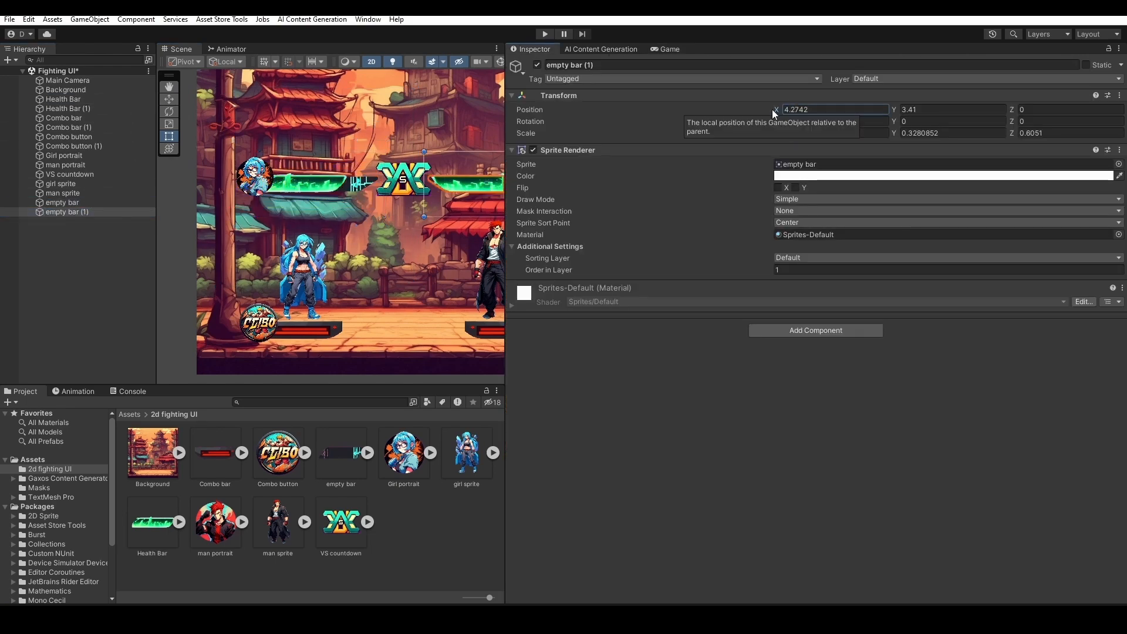
Shorten the right health bar from its inner end so it matches the left one over the empty bar.
left_click(668, 49)
left_click(91, 110)
middle_click_drag(420, 205, 305, 202)
left_click_drag(310, 198, 352, 197)
scroll(350, 223, "down", 4)
middle_click_drag(344, 254, 376, 255)
mouse_move(505, 182)
left_mouse_down()
mouse_move(451, 205)
mouse_move(573, 259)
mouse_move(505, 264)
left_mouse_up()
left_click(447, 229)
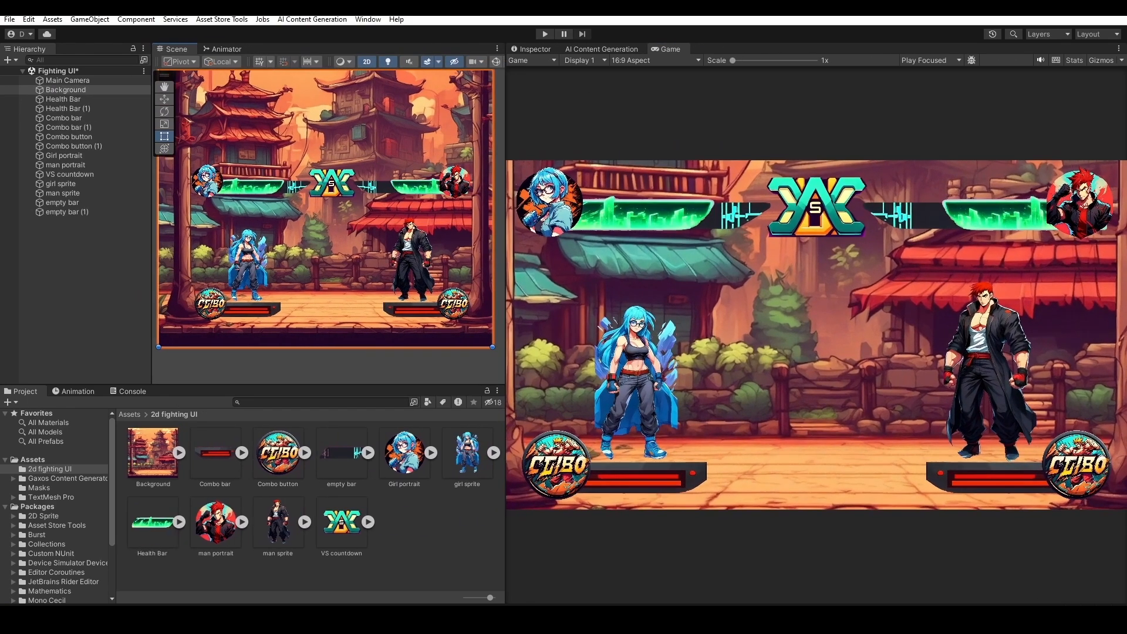
Maximize the Scene view to examine the placed portraits, bars, combo buttons and fighter sprites, and restore the layout.
double_click(668, 49)
double_click(24, 49)
double_click(176, 49)
left_click(447, 476)
scroll(456, 402, "up", 3)
left_click(587, 241)
left_click(827, 237)
left_click(824, 476)
left_click(746, 487)
left_click(431, 487)
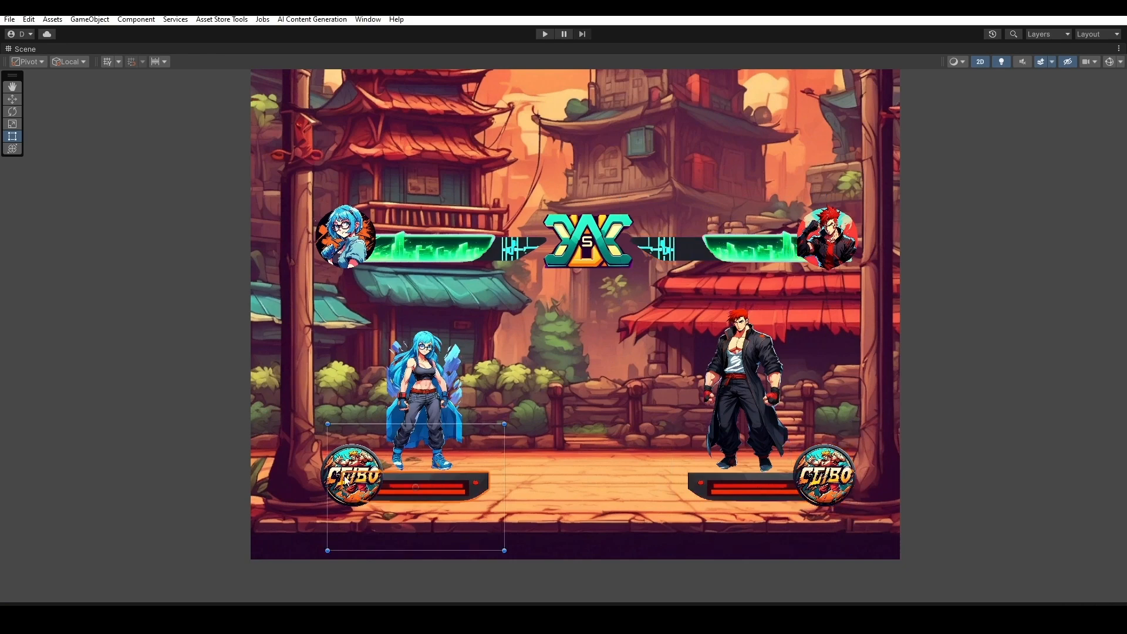
left_click(342, 465)
left_click(413, 384)
left_click(354, 243)
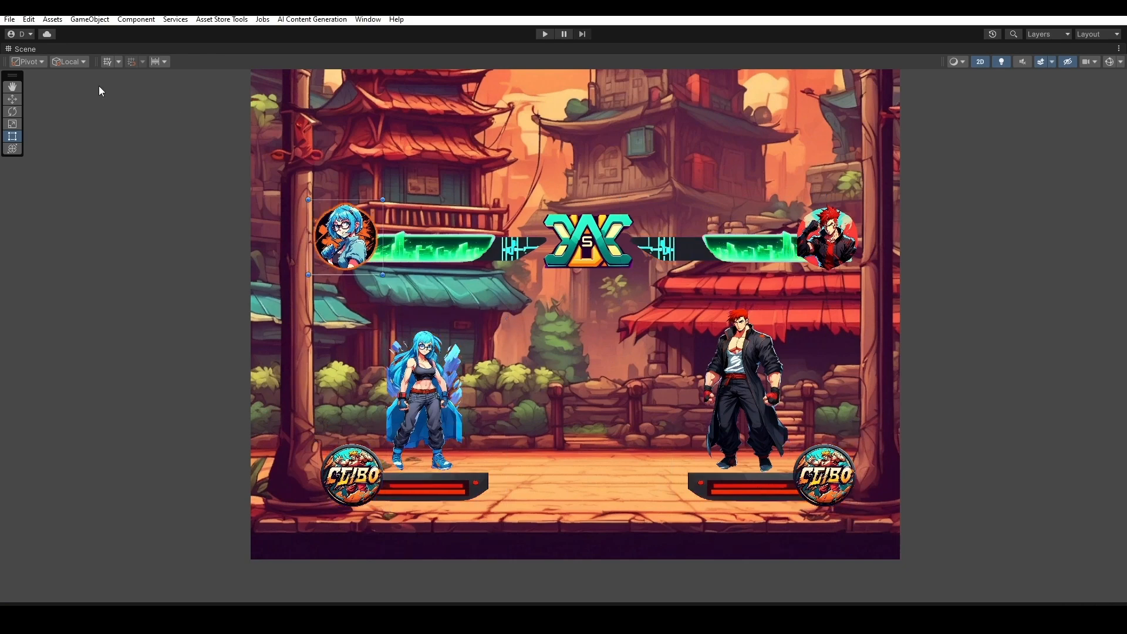
double_click(26, 49)
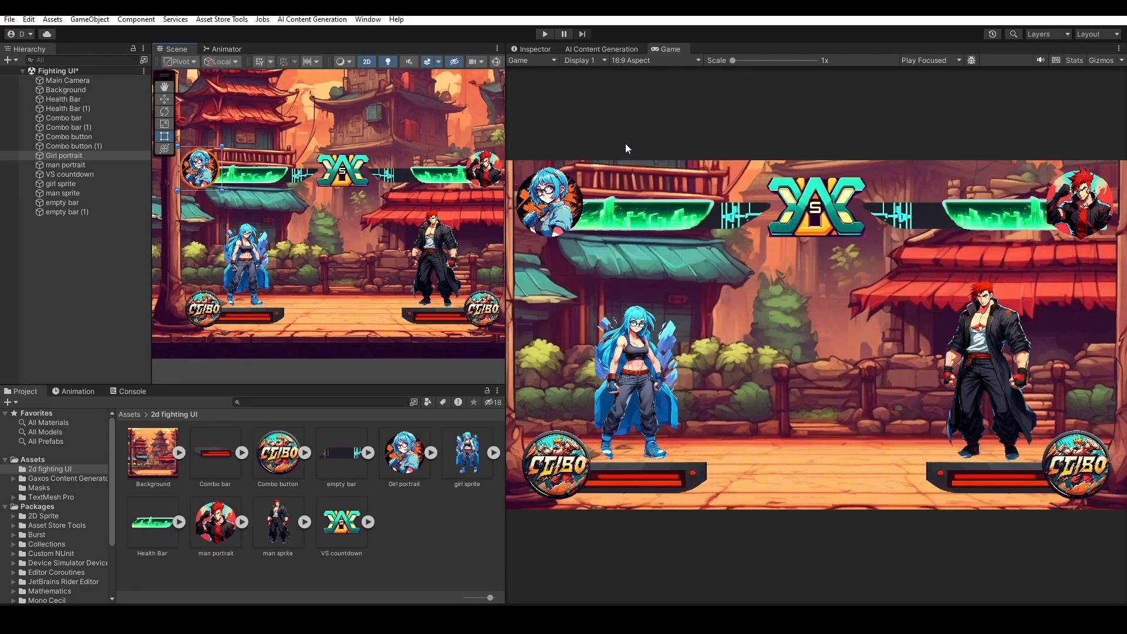